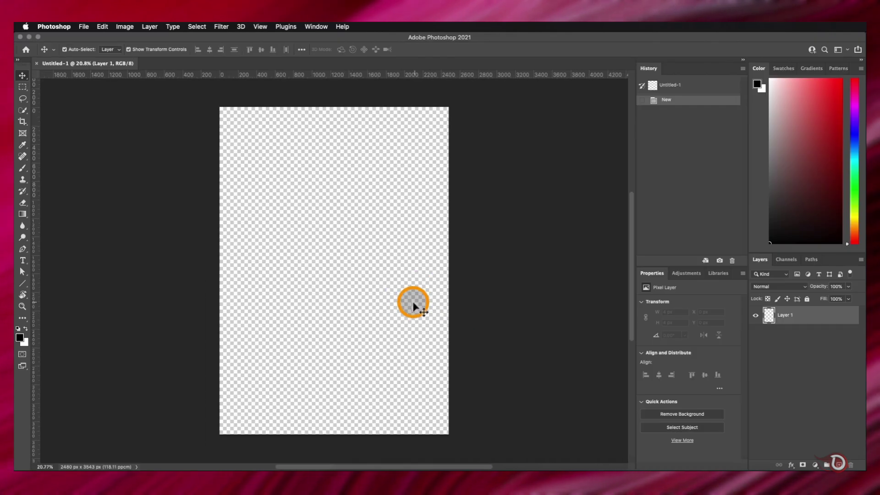
Place the photo of the floating man with a book on the canvas and add a Gradient Map adjustment layer above it
left_click(785, 470)
left_click_drag(798, 320, 350, 287)
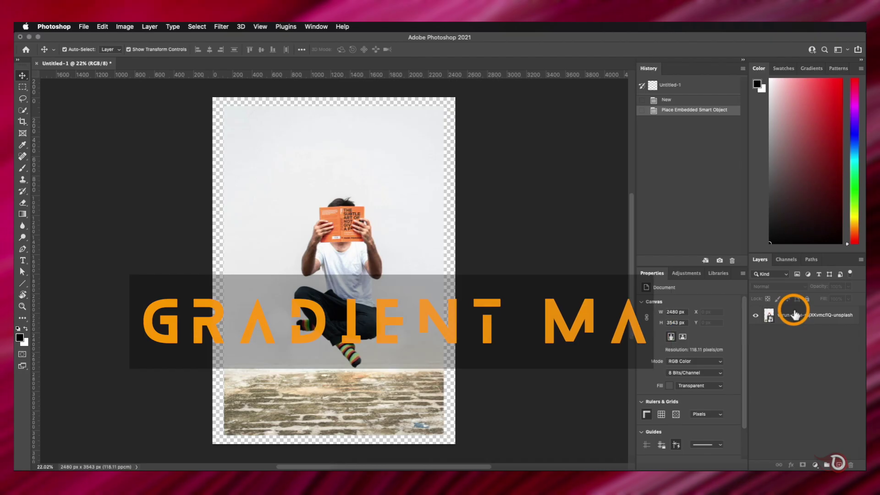
left_click(796, 314)
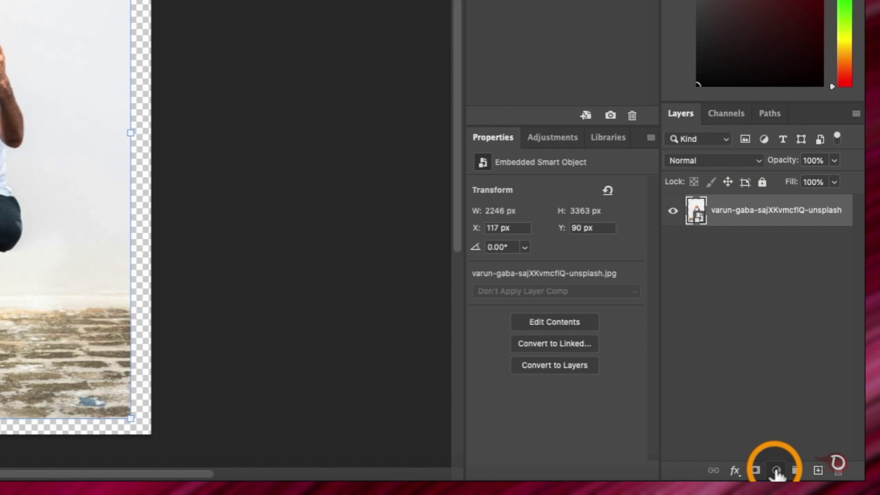
left_click(776, 471)
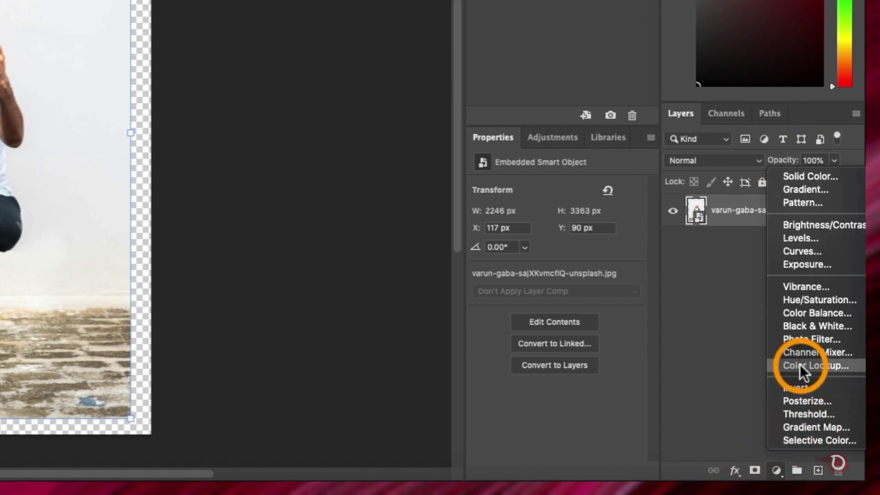
left_click(797, 427)
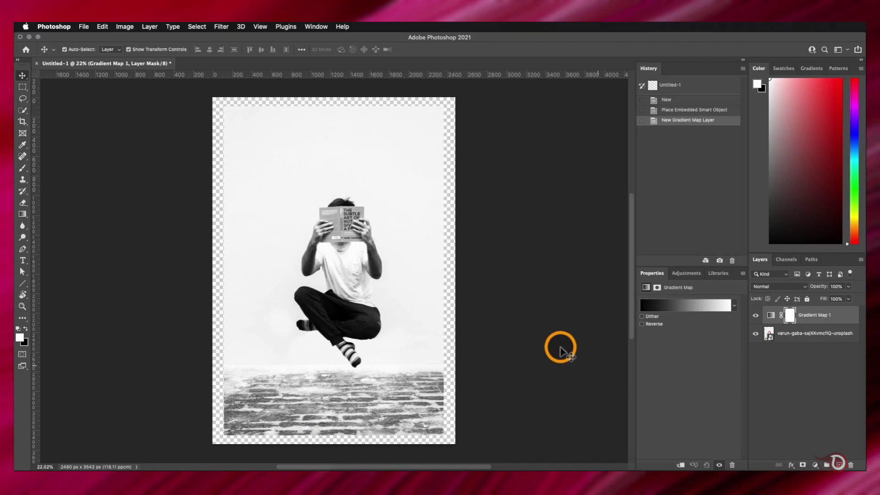
Set the black-to-white gradient's midpoint location to 70% and clip the Gradient Map layer to the photo
left_click(683, 309)
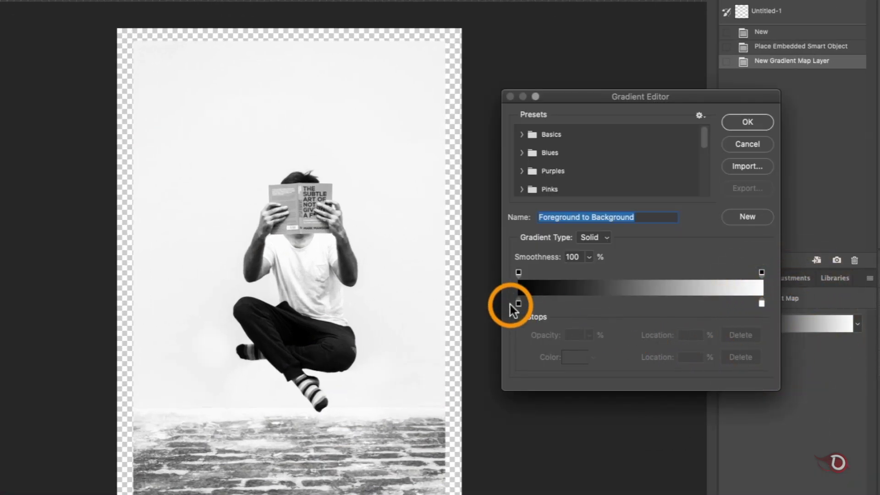
left_click(515, 304)
left_click_drag(638, 298, 680, 303)
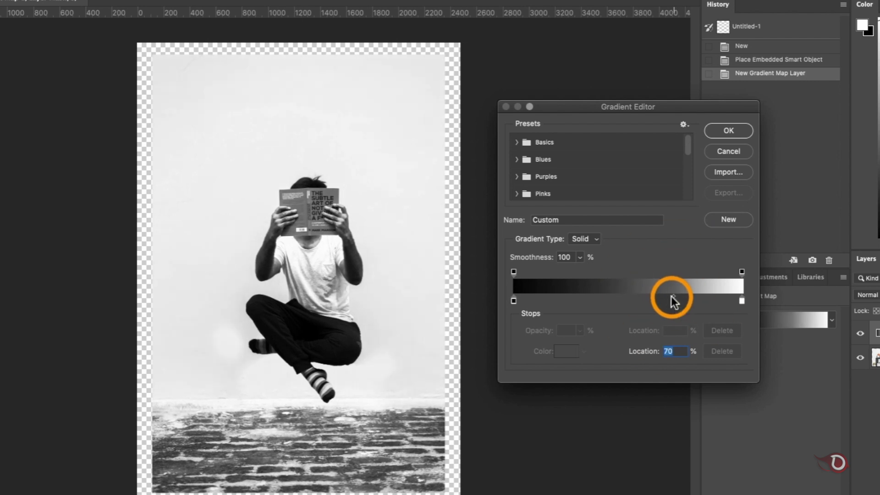
left_click(741, 301)
left_click_drag(738, 297, 743, 297)
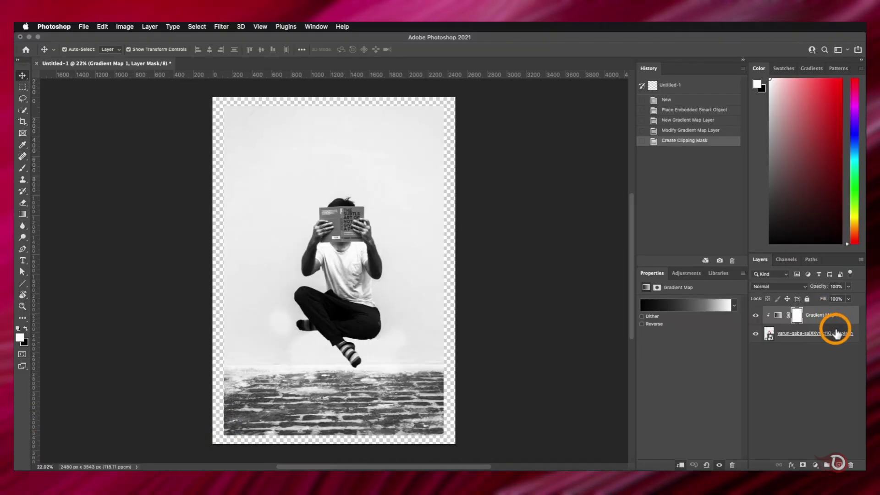
Convert the photo and its Gradient Map layer into one smart object and rename it Subject
left_click(835, 334, "shift")
right_click(835, 331)
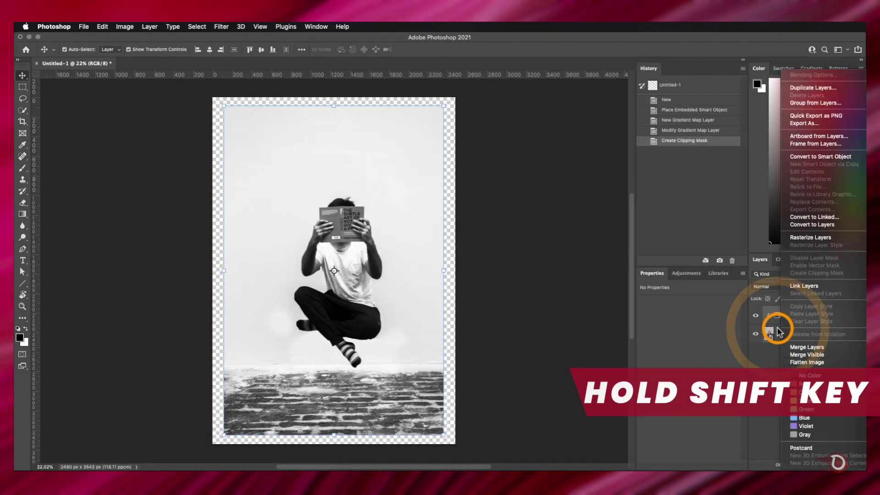
left_click(822, 158)
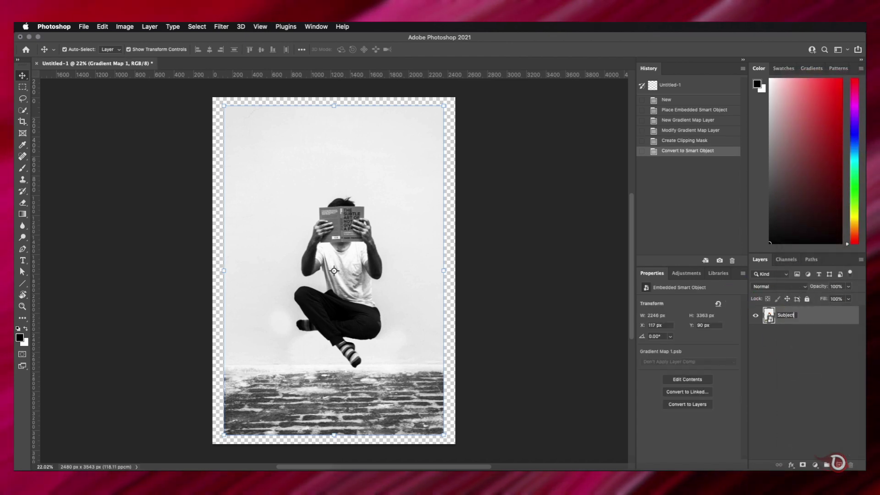
left_click(834, 332)
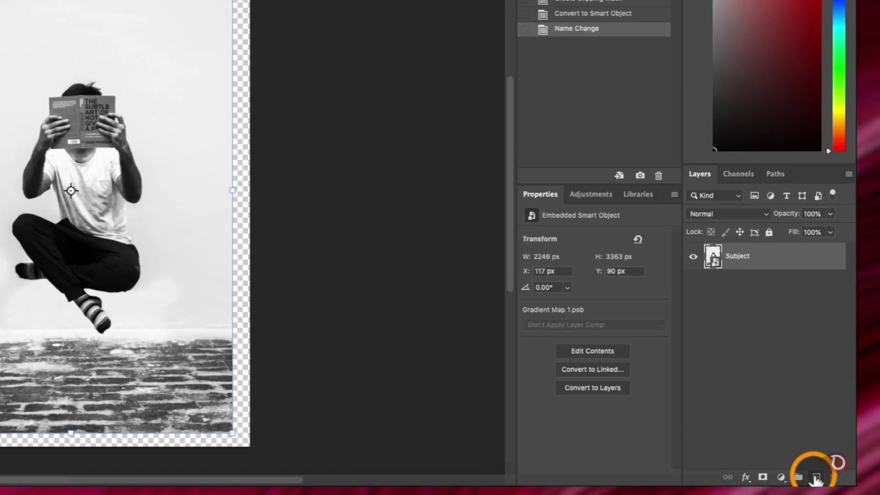
Add a new layer above Subject and fill it with 50% Gray in Normal mode at 100% opacity
left_click(817, 478)
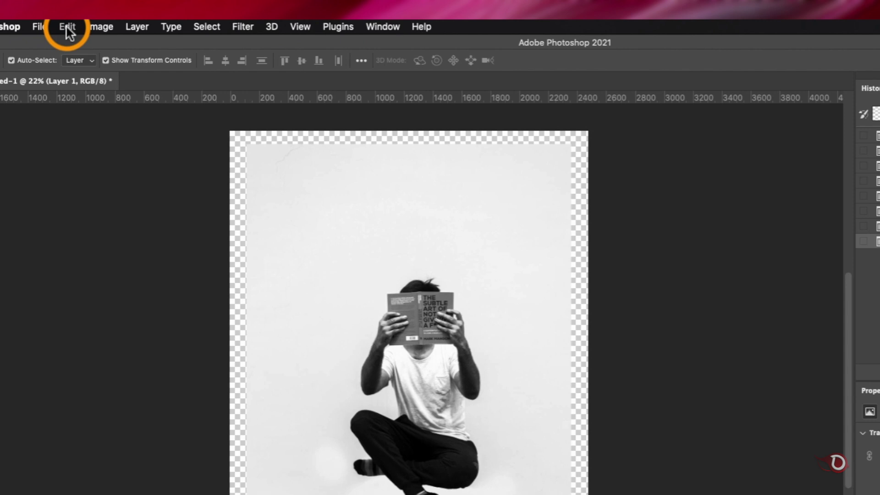
left_click(67, 27)
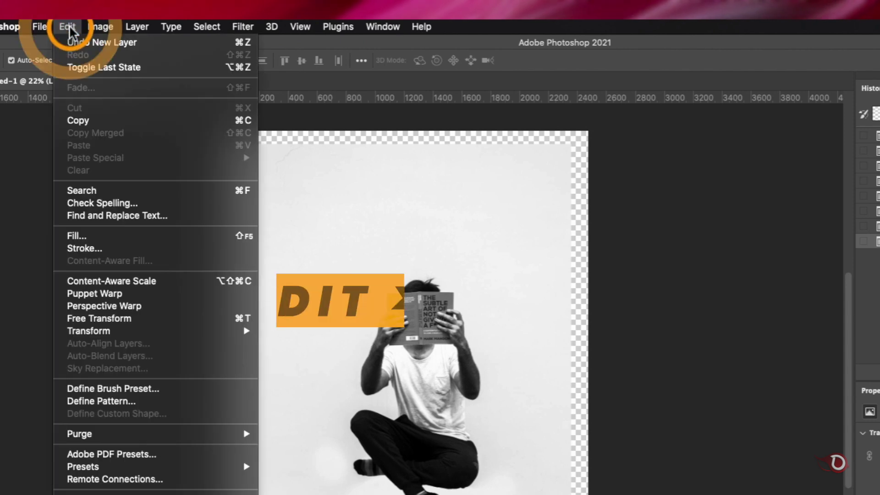
left_click(95, 236)
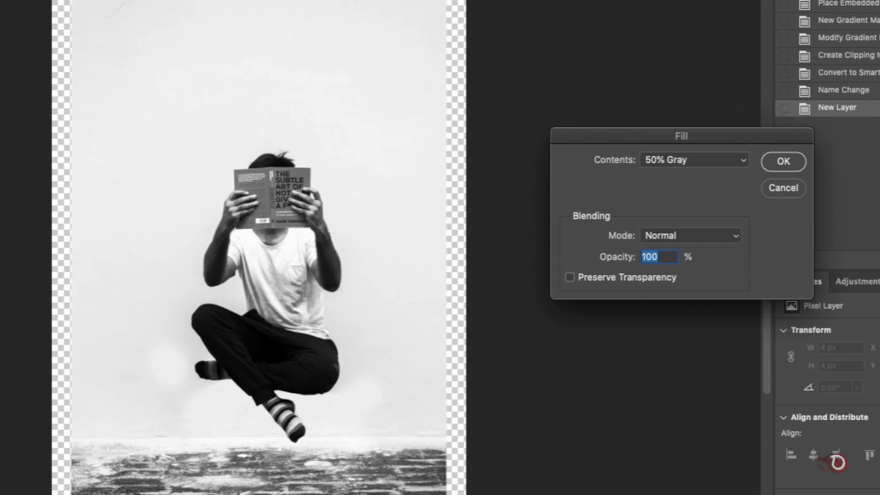
left_click(734, 158)
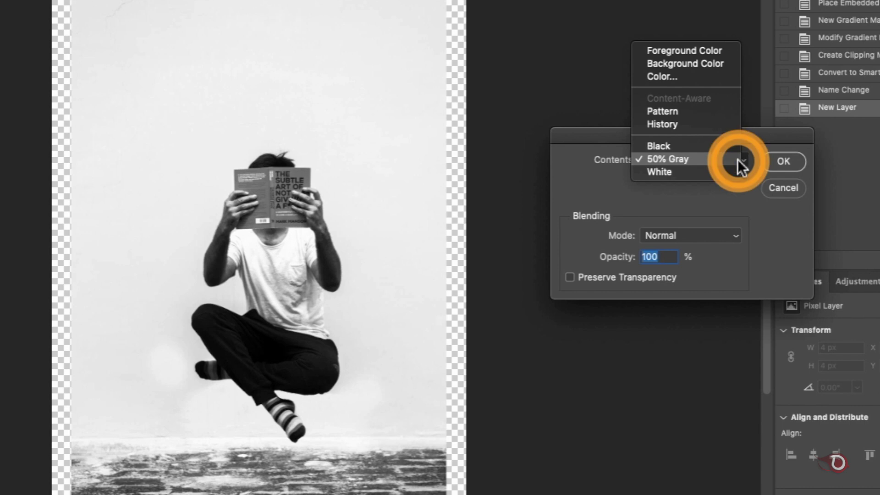
left_click(687, 159)
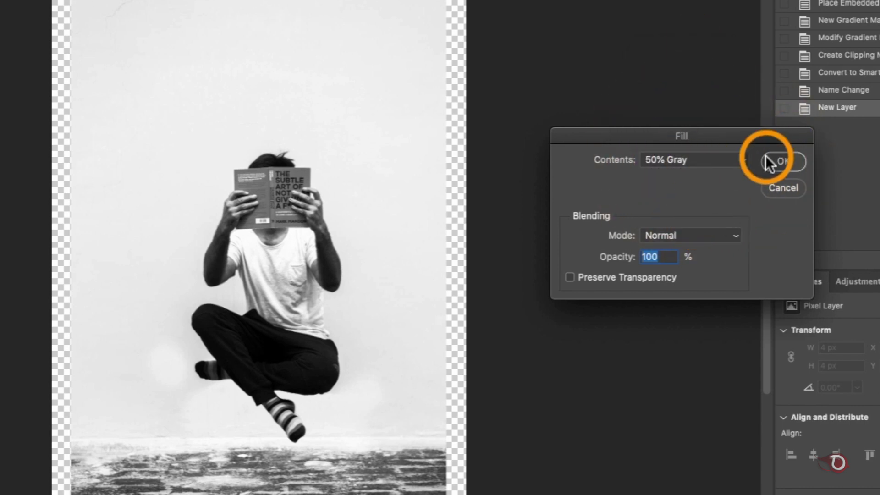
left_click(788, 158)
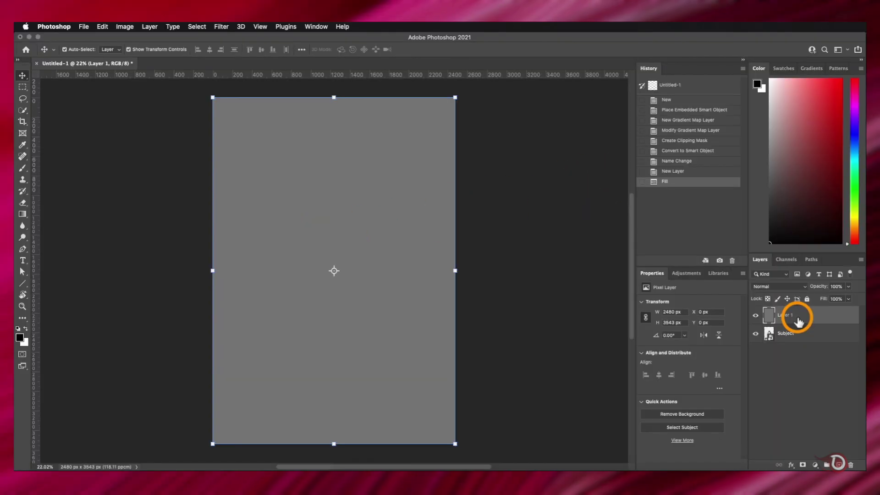
Convert the gray layer to a smart object and open the Filter Gallery for it
right_click(795, 315)
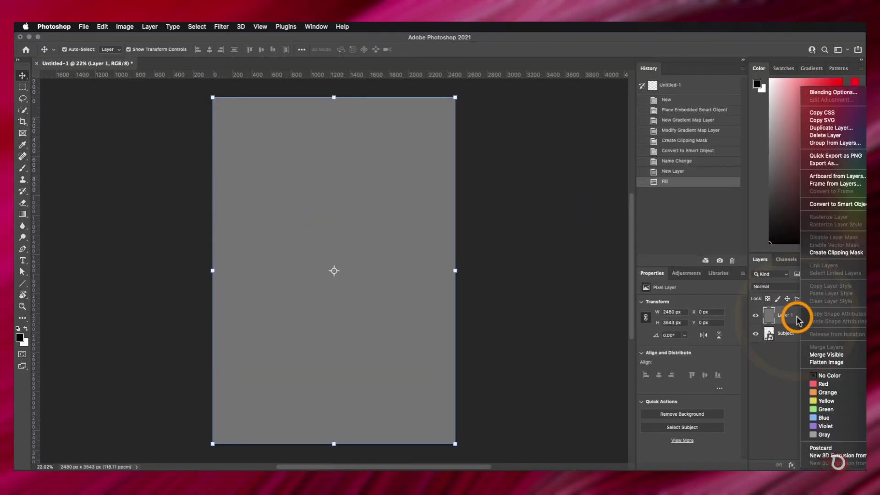
left_click(808, 205)
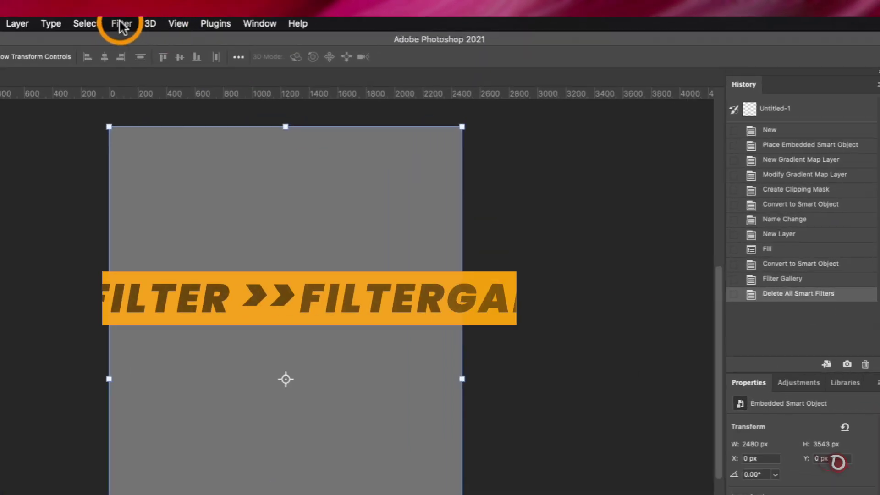
left_click(221, 27)
left_click(131, 99)
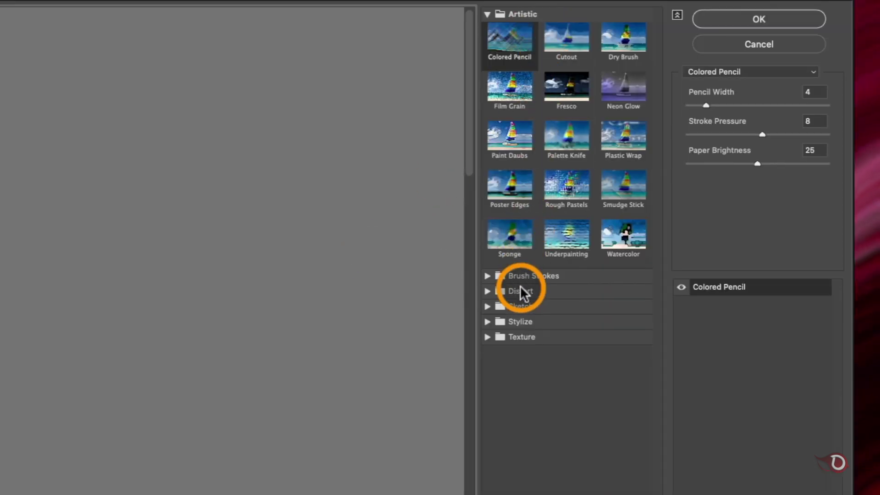
Choose the Sketch effect Halftone Pattern with size 4, contrast 5 and pattern type Dot
left_click(486, 307)
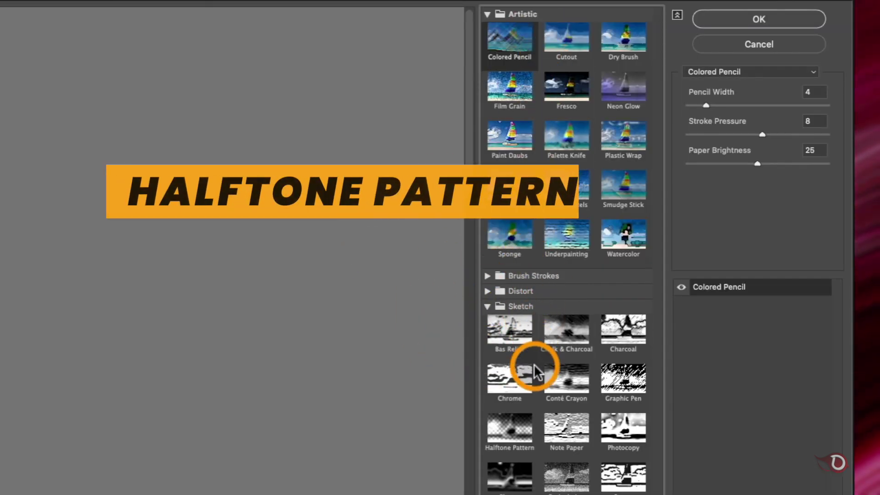
left_click(513, 431)
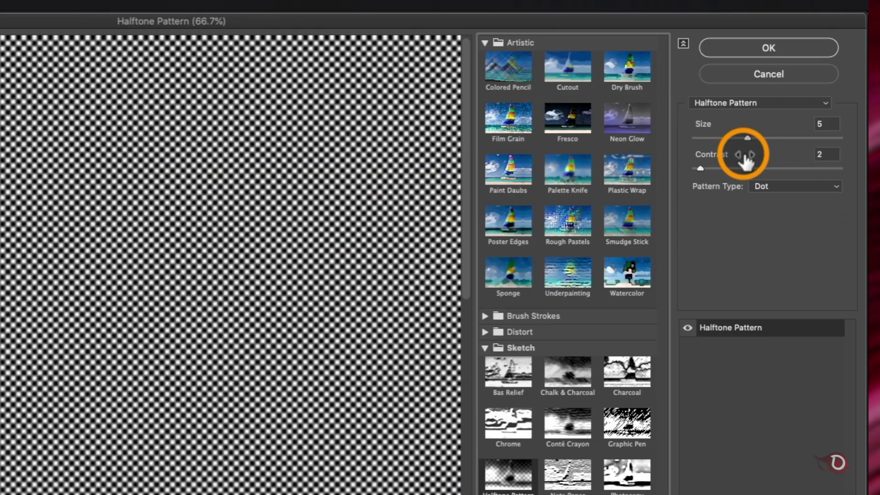
left_click(741, 136)
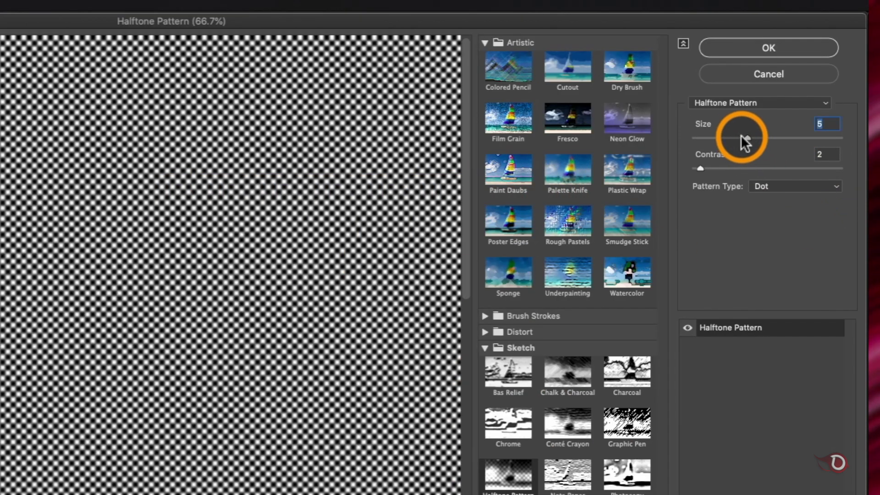
left_click_drag(789, 113, 773, 131)
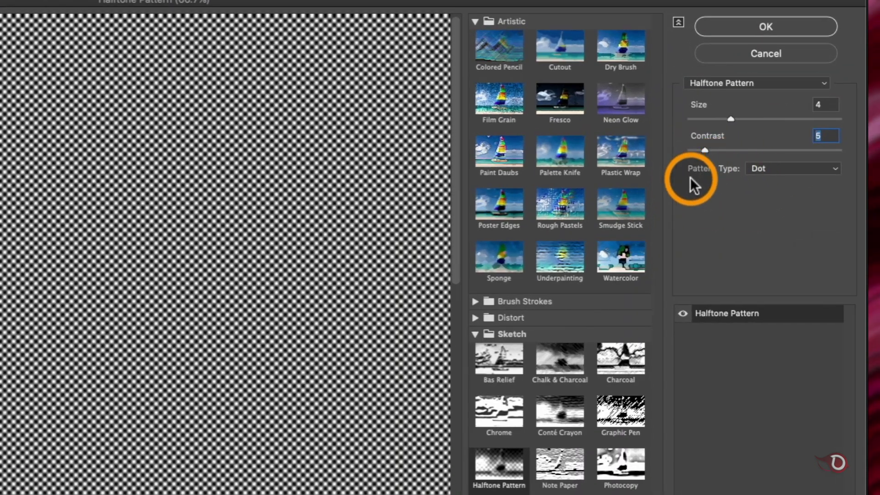
left_click(827, 169)
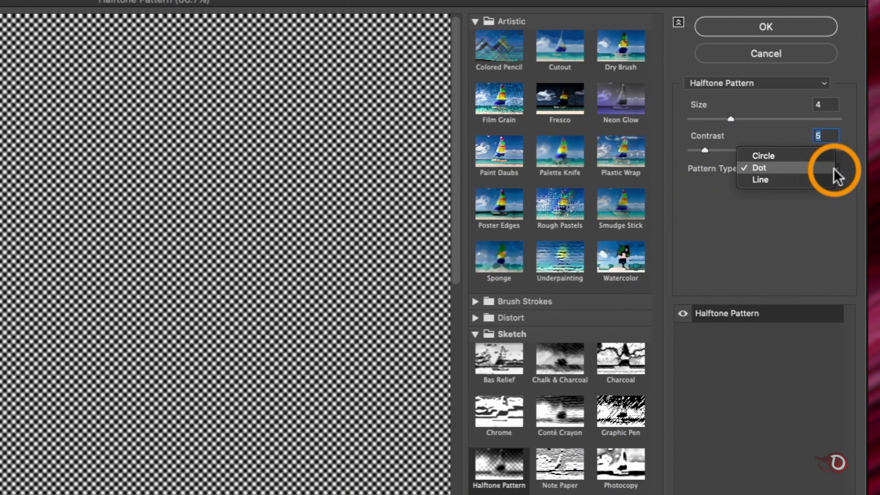
left_click(766, 167)
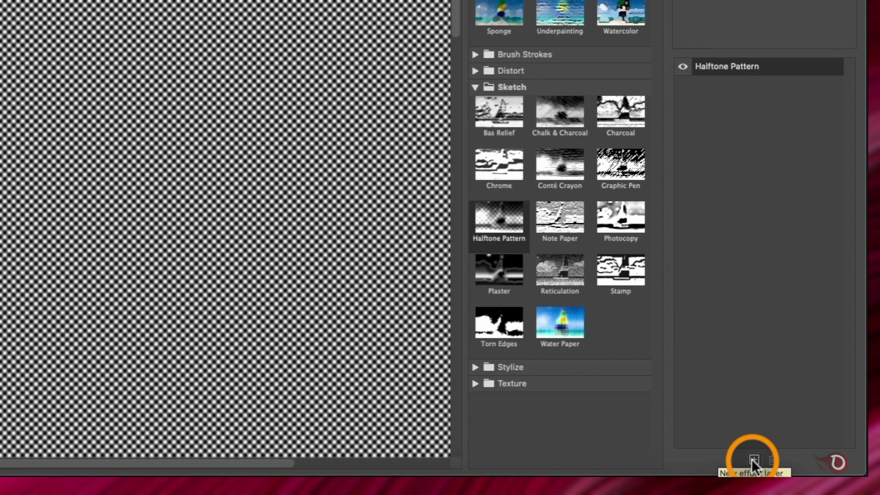
Add a Torn Edges effect above the halftone with image balance 25, smoothness 10 and contrast 14, and apply the filters
left_click(751, 458)
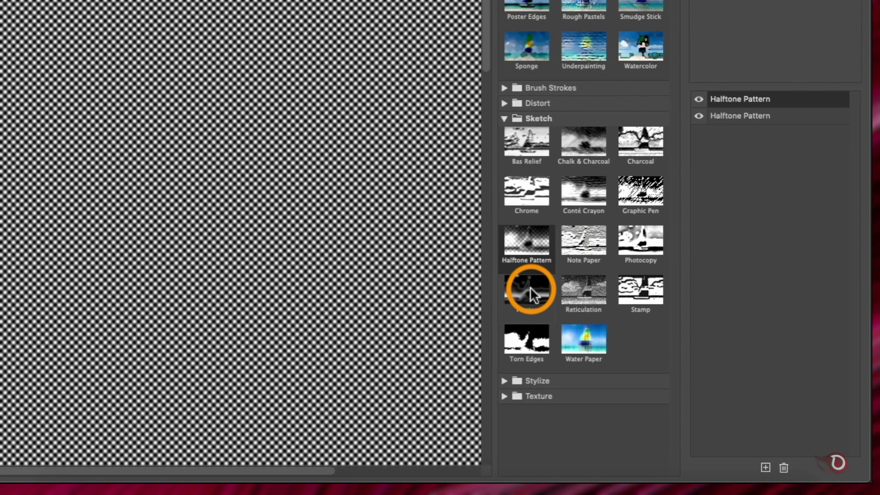
left_click(525, 338)
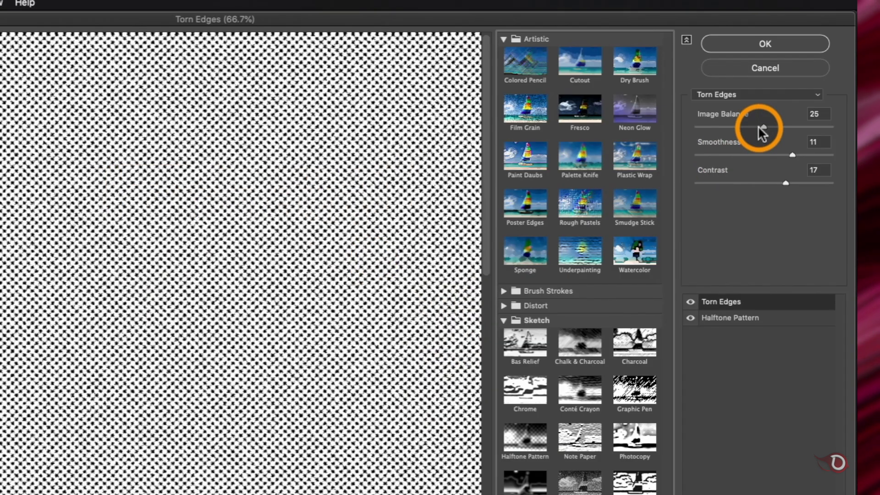
left_click_drag(759, 126, 758, 126)
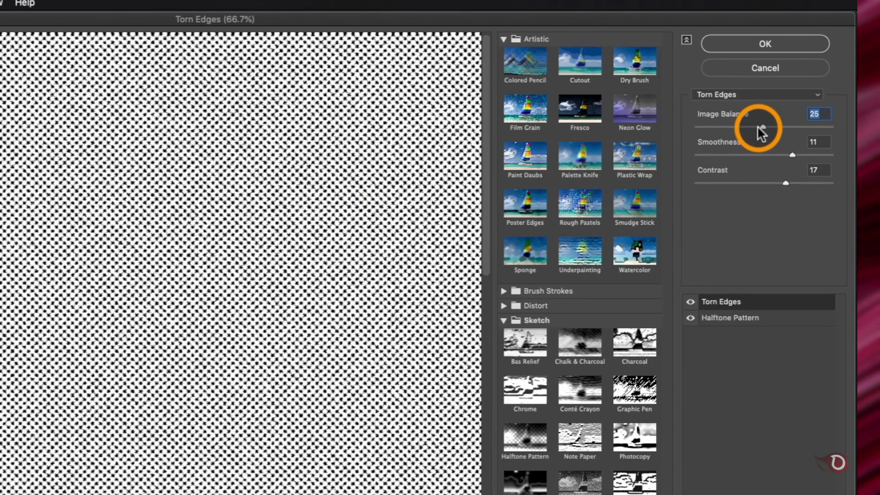
left_click_drag(784, 155, 764, 186)
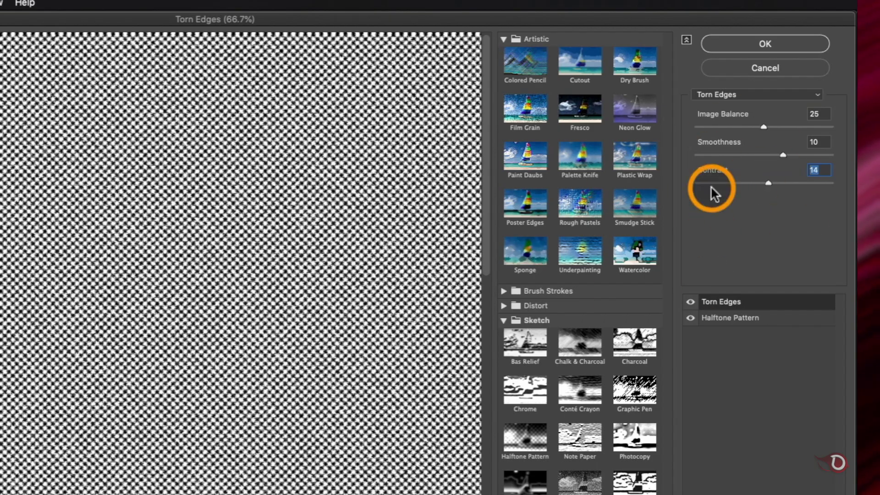
left_click(754, 41)
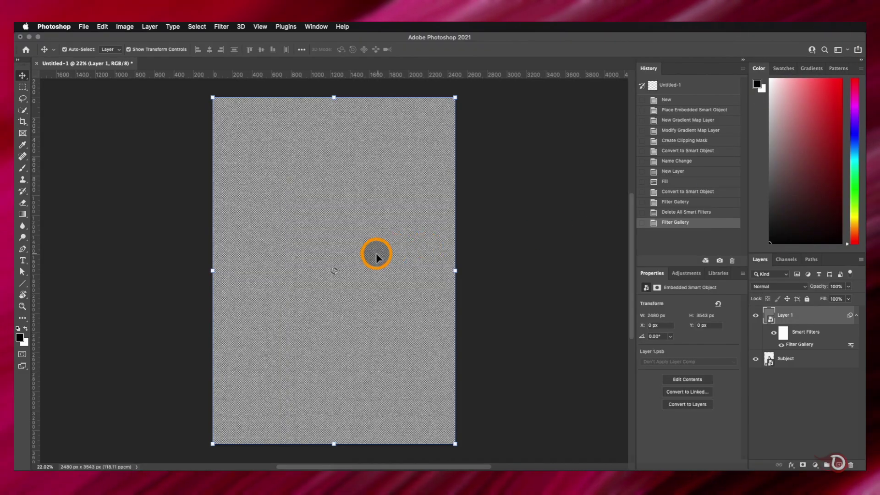
Apply a Twirl distortion with an angle of 50° to the halftone layer
key("super+plus")
key("super+plus")
key("super+plus")
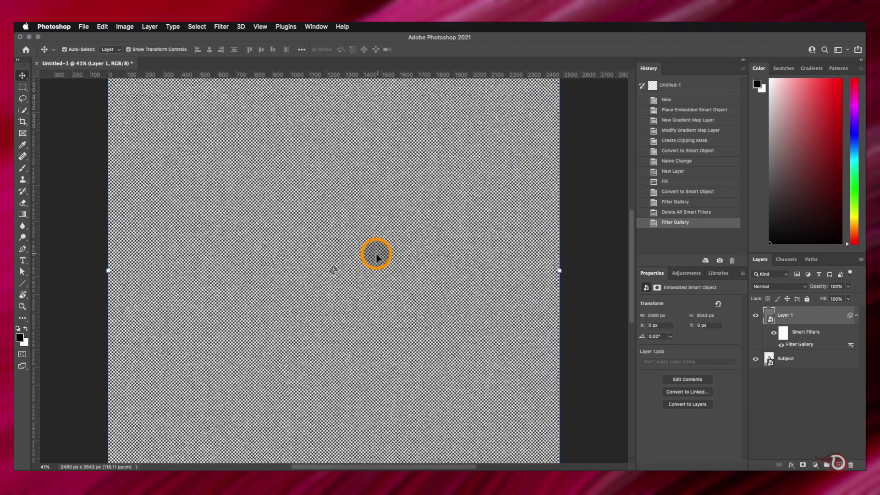
key("super+0")
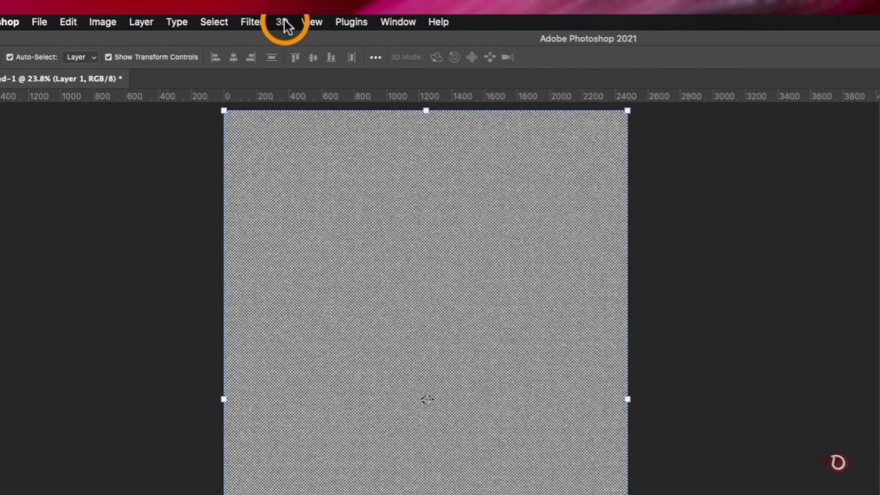
left_click(221, 26)
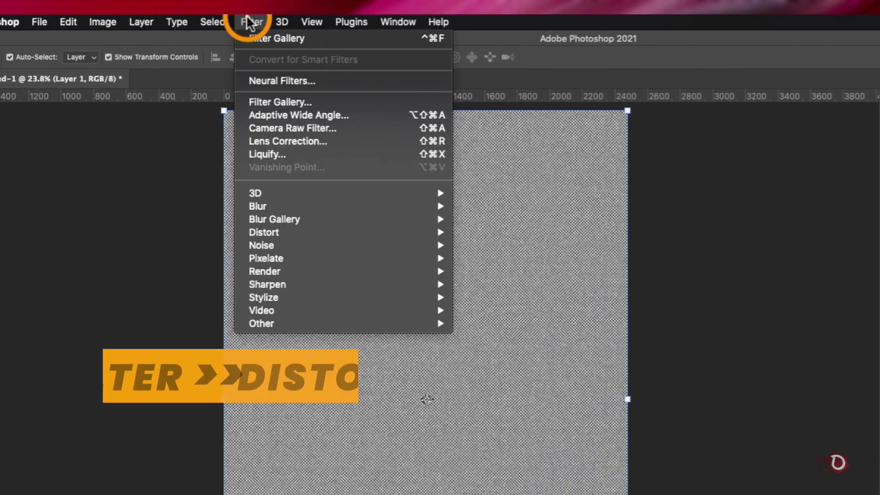
mouse_move(275, 233)
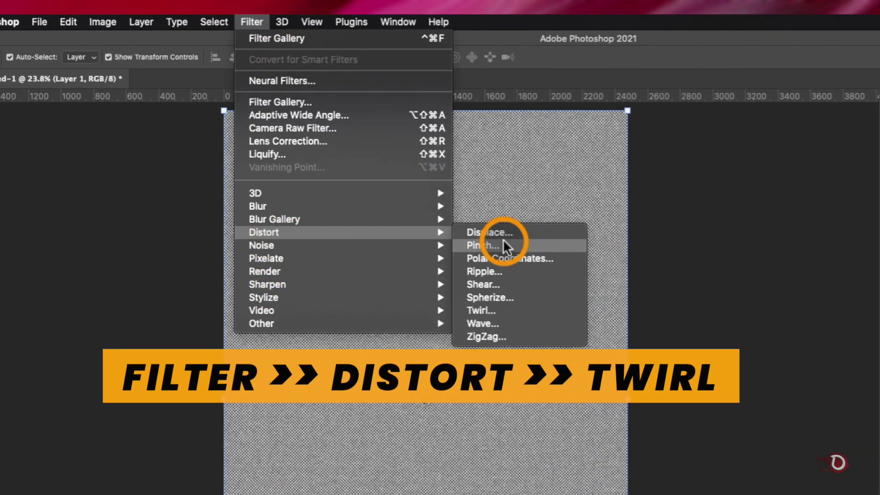
left_click(499, 312)
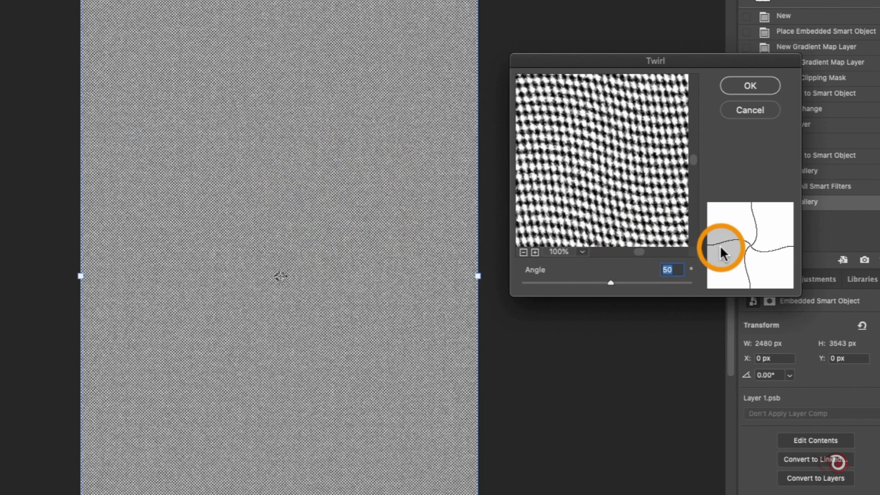
left_click_drag(606, 282, 612, 282)
left_click(750, 85)
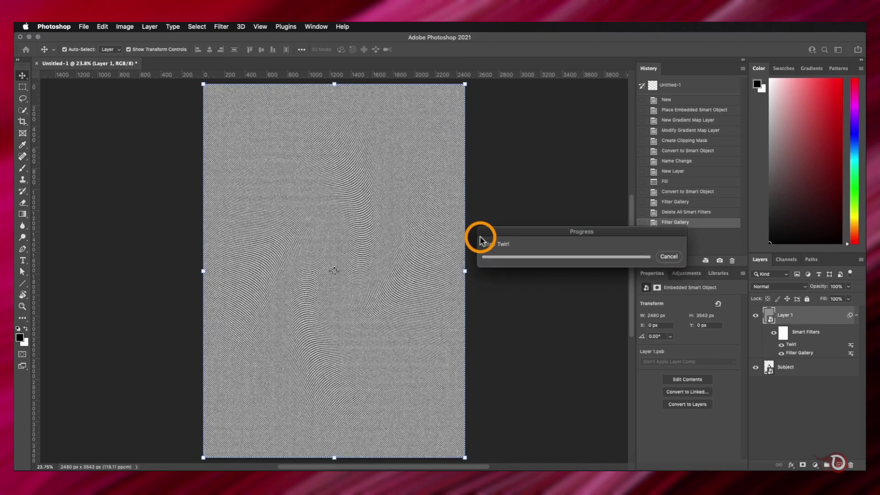
Set the halftone layer's blend mode to Hard Mix and inspect the dots up close and at full size
left_click(800, 286)
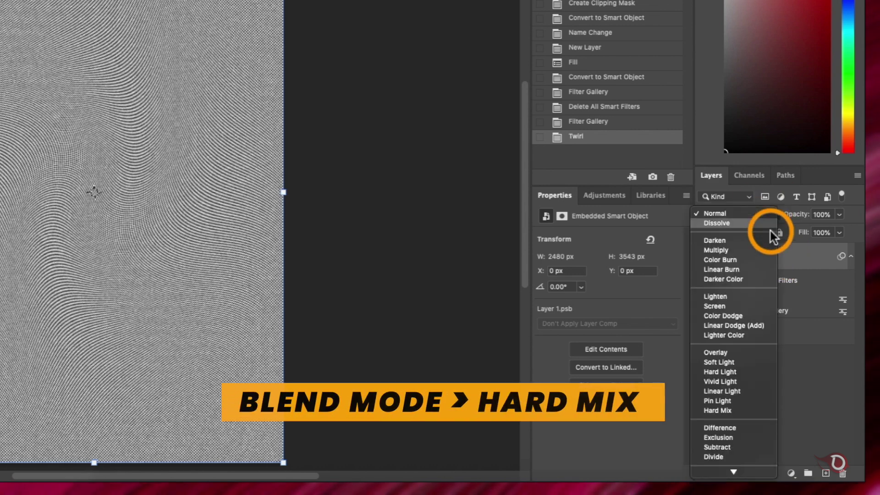
left_click(742, 410)
scroll(349, 315, "up", 4)
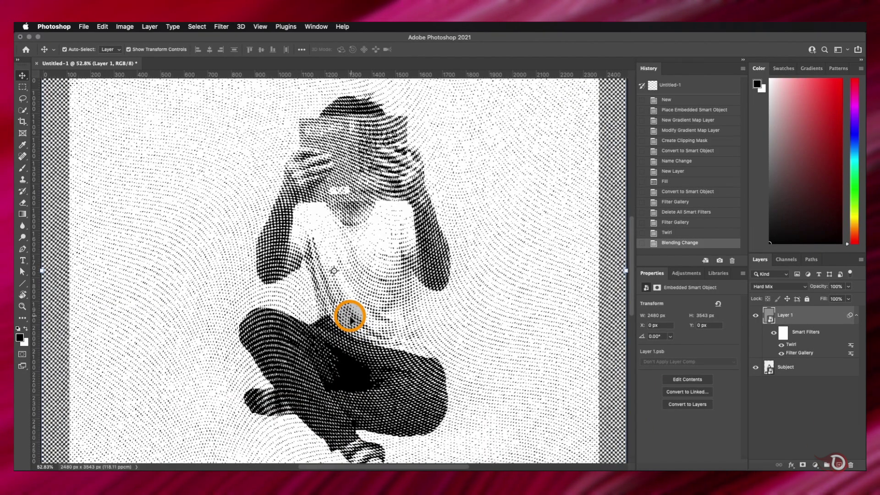
scroll(350, 314, "down", 2)
scroll(350, 316, "down", 3)
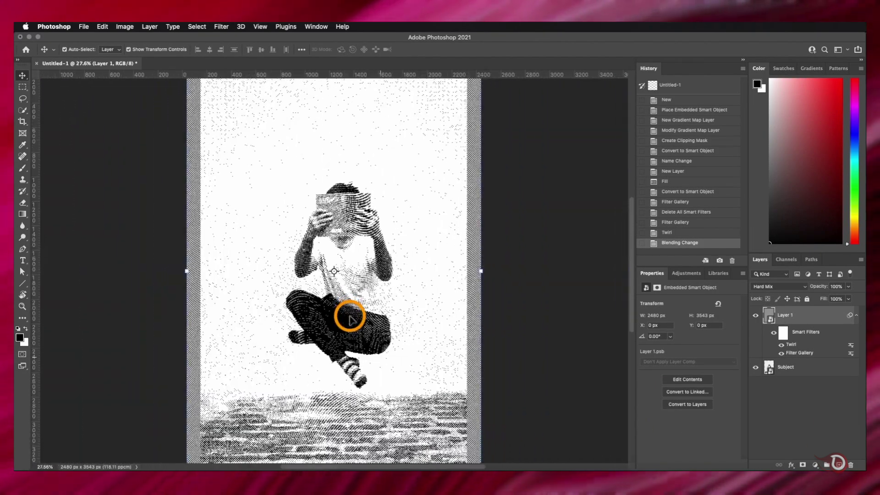
scroll(350, 316, "down", 1)
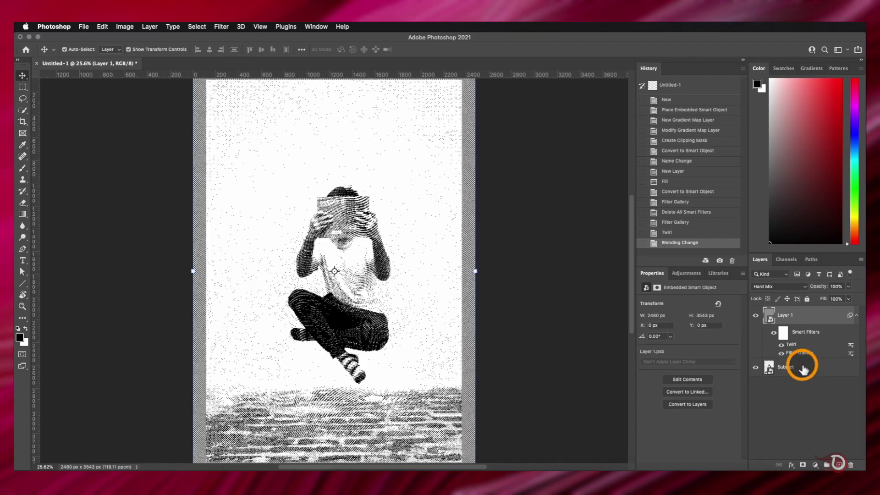
Apply a Shadows/Highlights adjustment to the Subject layer with shadows at 0% and highlights at 100%
left_click(802, 367)
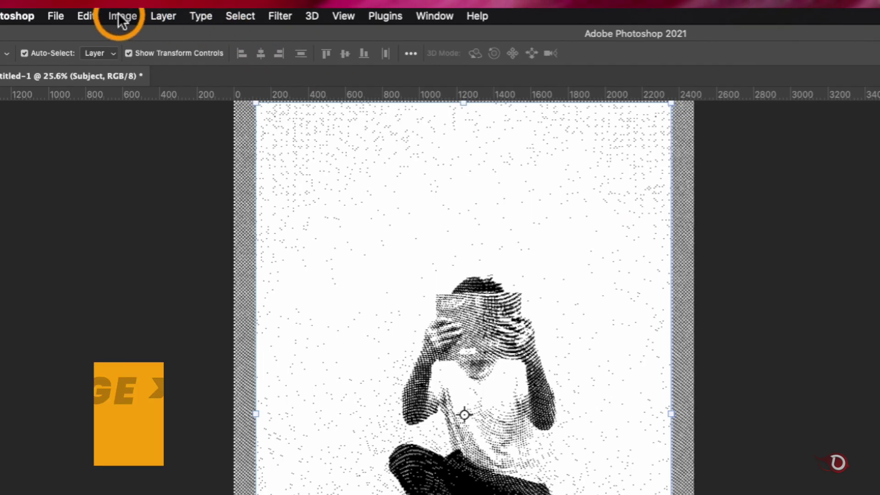
left_click(118, 15)
mouse_move(125, 58)
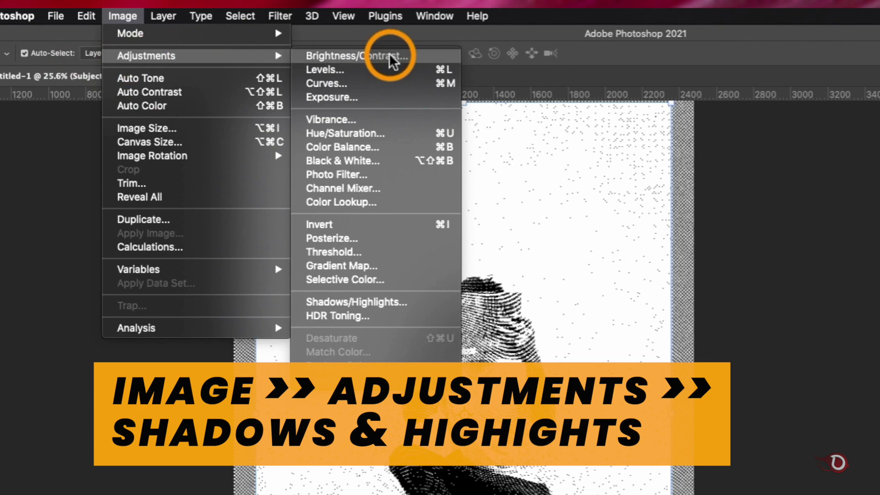
left_click(374, 302)
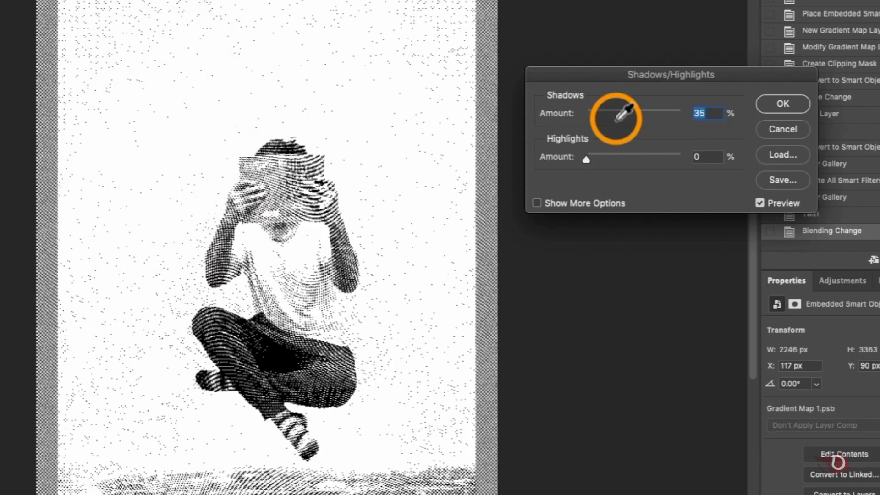
left_click_drag(624, 115, 588, 115)
left_click_drag(575, 162, 807, 183)
left_click_drag(588, 116, 580, 117)
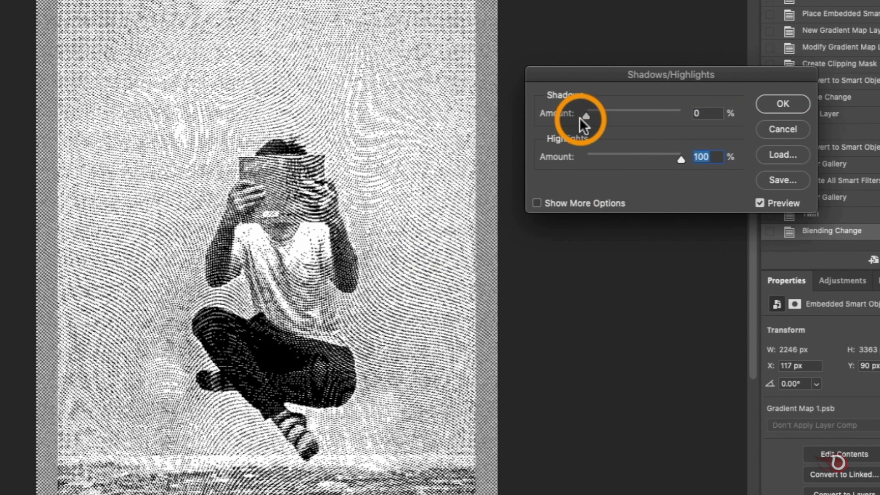
left_click(779, 106)
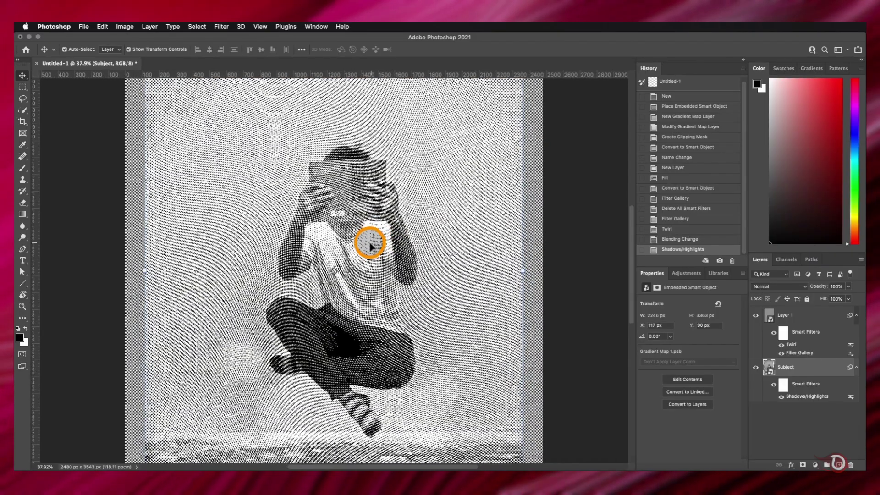
Reopen the Filter Gallery effect on the halftone layer and fine-tune its settings against the photo
scroll(370, 246, "down", 2)
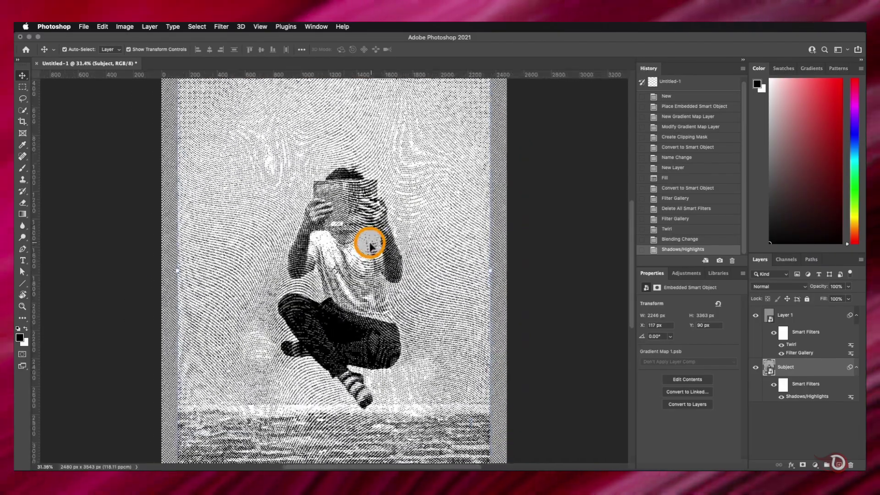
scroll(370, 247, "up", 1)
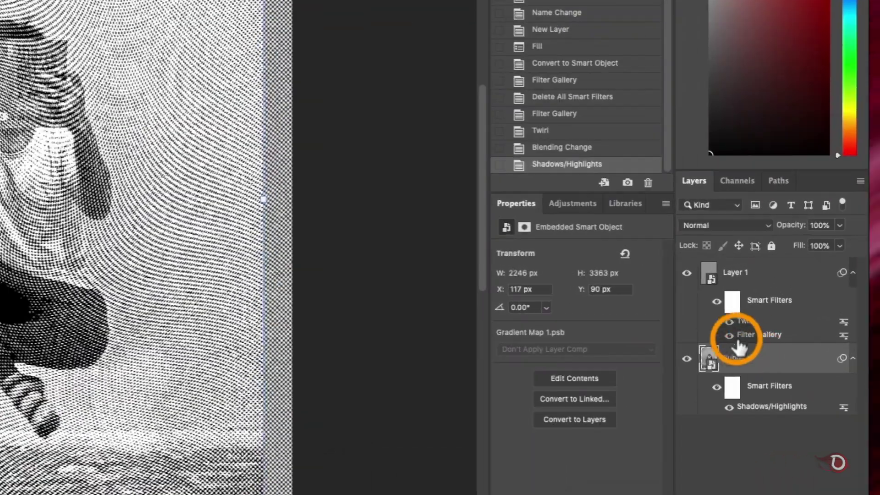
double_click(747, 337)
left_click(501, 75)
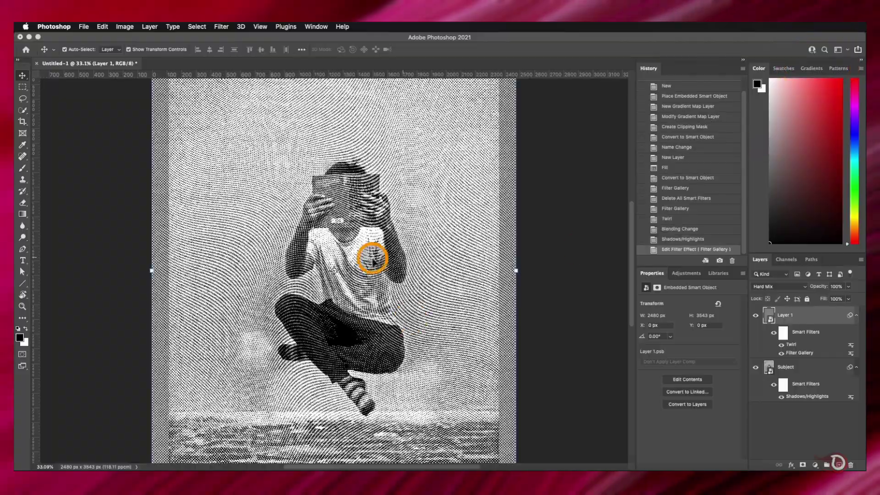
left_click(701, 182)
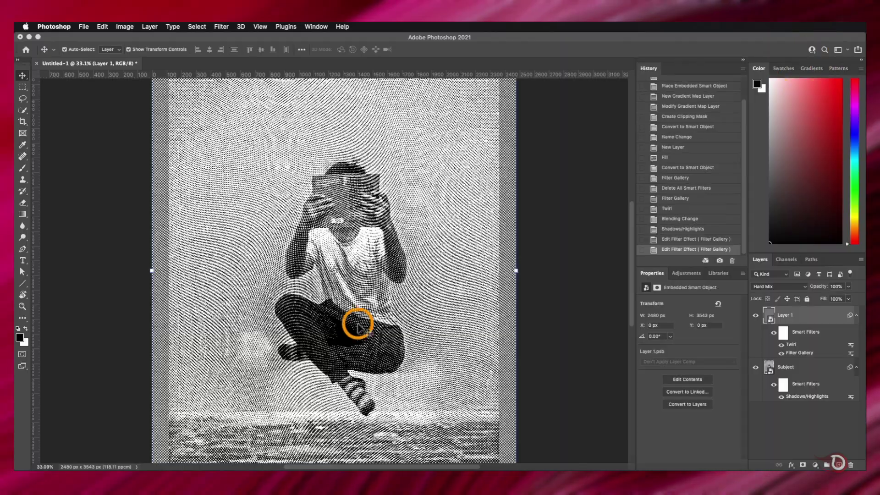
double_click(823, 369)
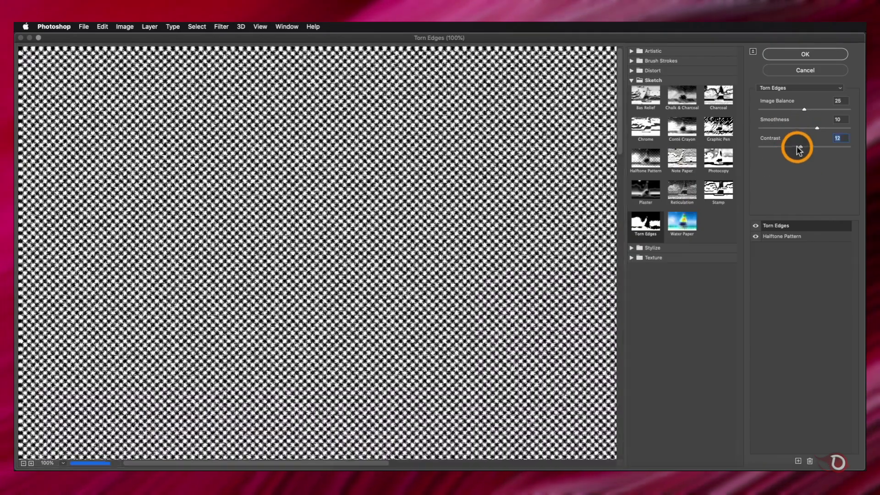
left_click(821, 56)
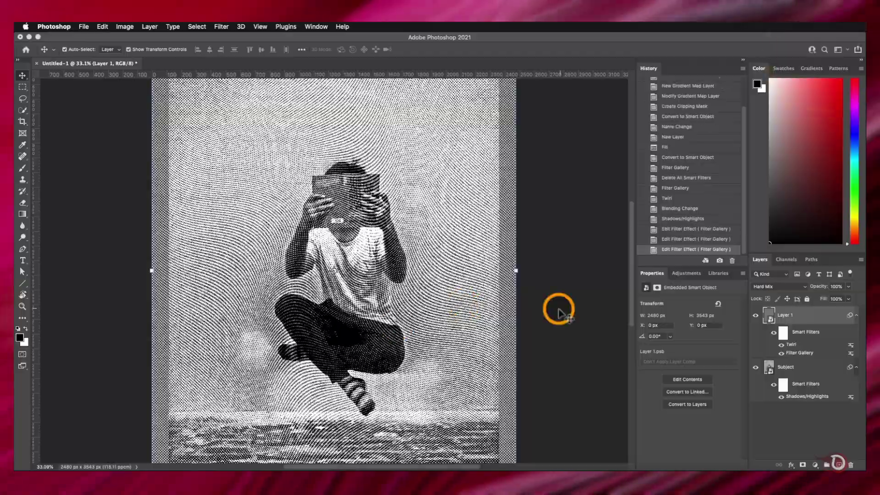
Reopen the Twirl filter on the halftone layer and fine-tune its angle
scroll(461, 324, "down", 2)
double_click(793, 345)
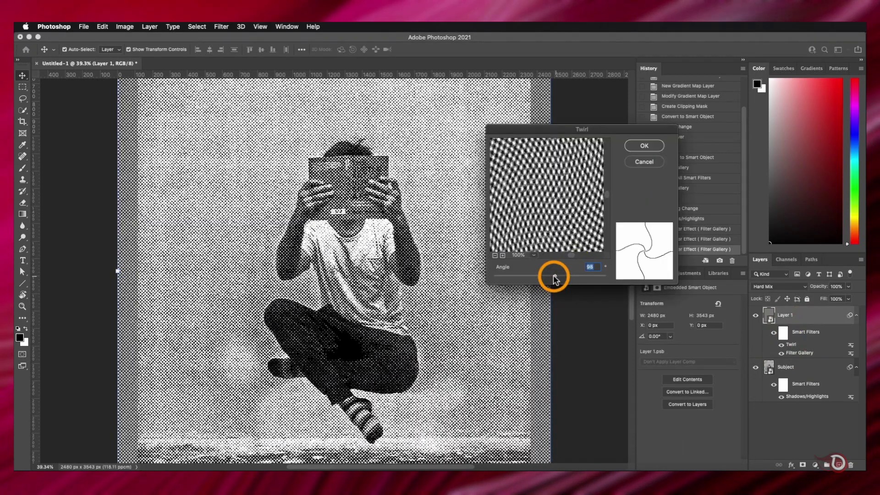
left_click_drag(553, 276, 558, 276)
left_click(644, 145)
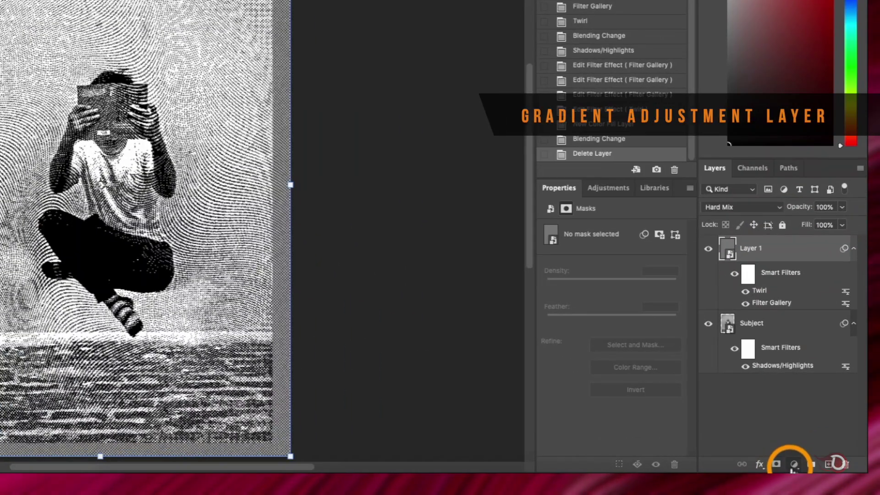
Add a gradient fill layer above the halftone layer and change its black starting color stop to a coral red
left_click(793, 464)
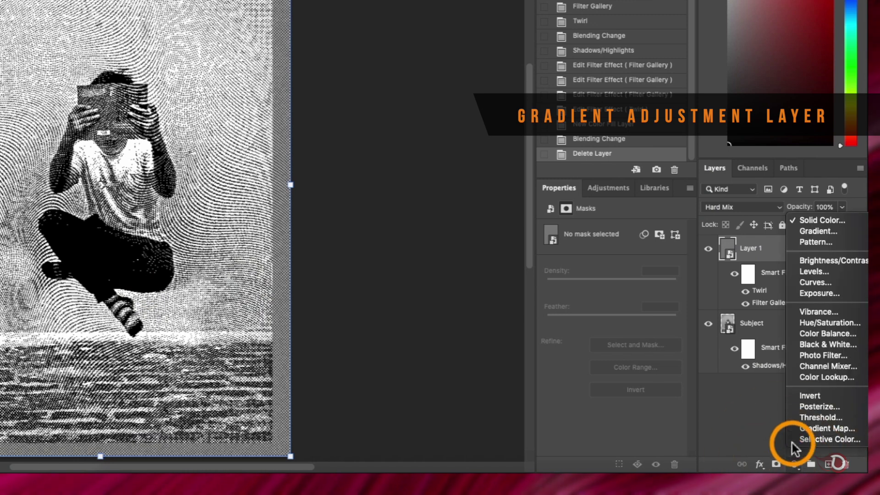
left_click(811, 230)
left_click(426, 96)
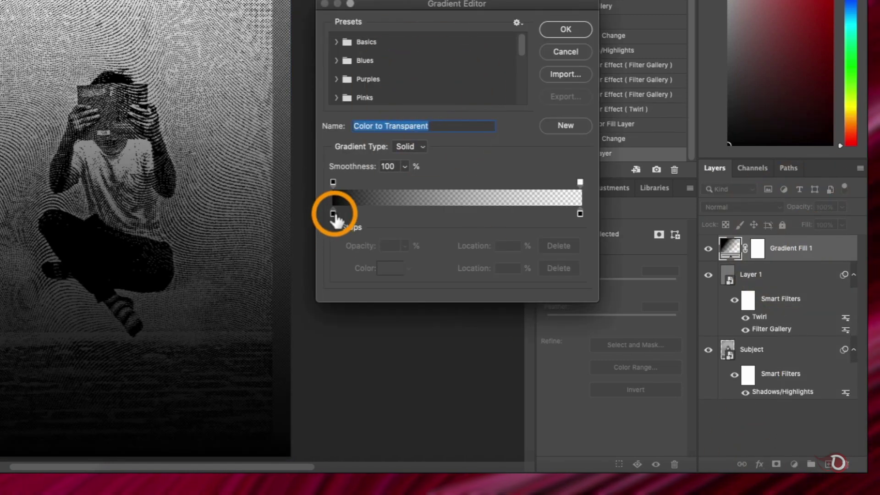
left_click(390, 268)
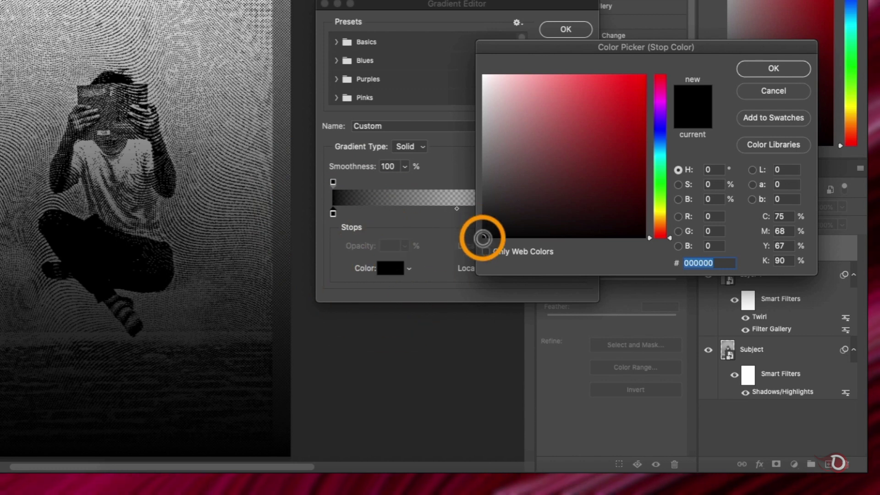
left_click_drag(482, 237, 593, 100)
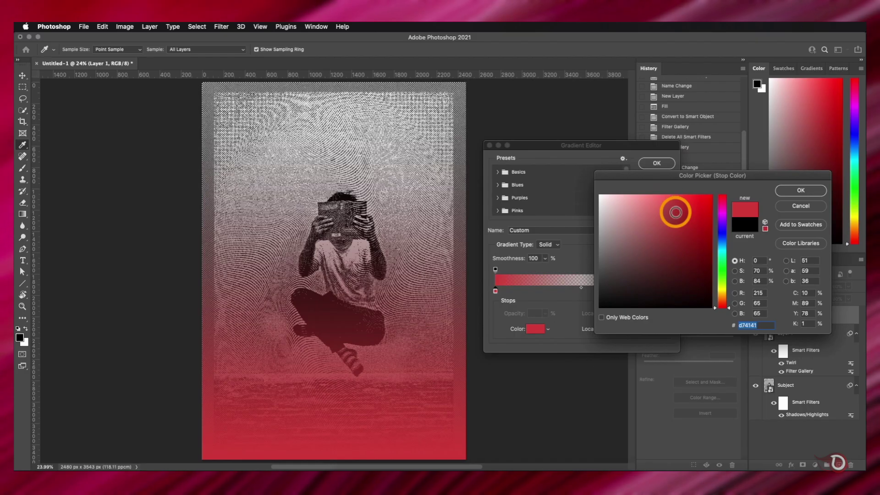
mouse_move(676, 212)
left_mouse_down()
mouse_move(692, 203)
mouse_move(660, 197)
left_mouse_up()
left_click(800, 189)
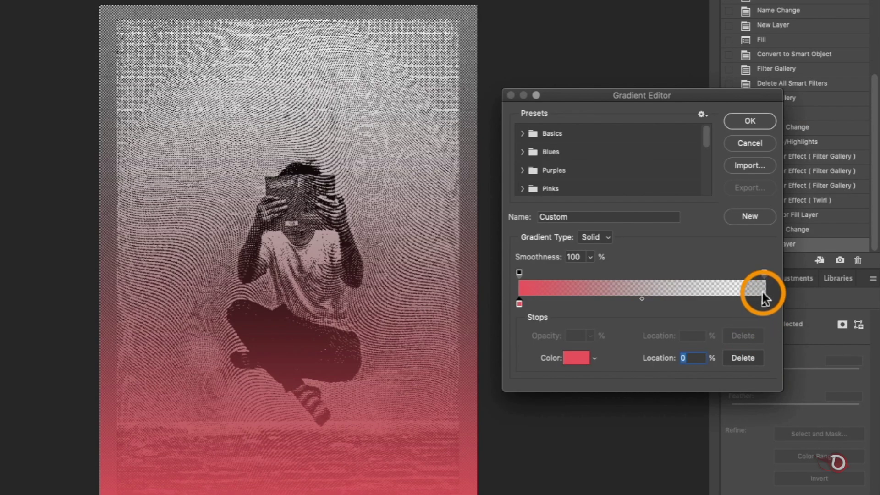
Set the opacity of the gradient's transparent end stop to 100%
left_click(764, 272)
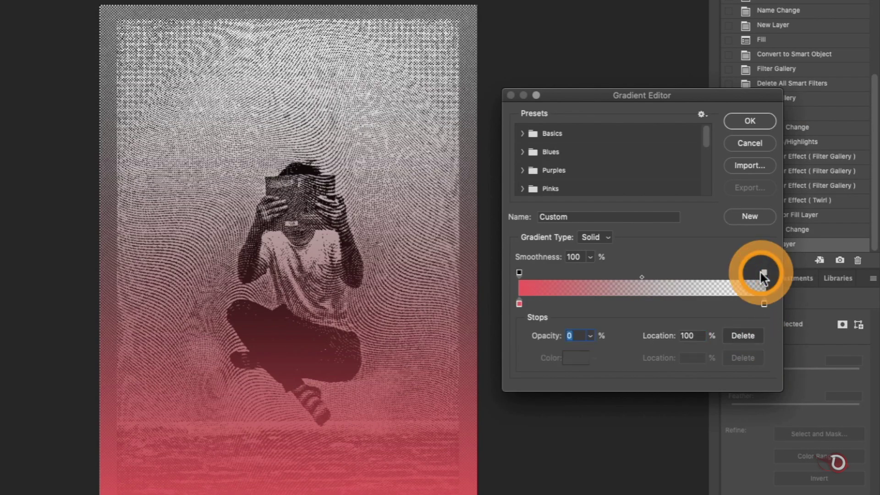
double_click(575, 334)
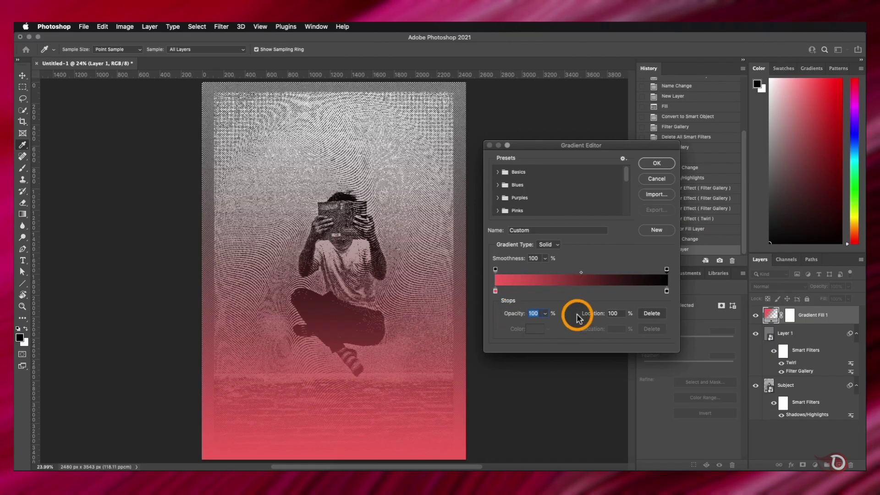
type("100")
Change the gradient's black end color stop to a bright turquoise and accept the edited gradient
left_click(764, 304)
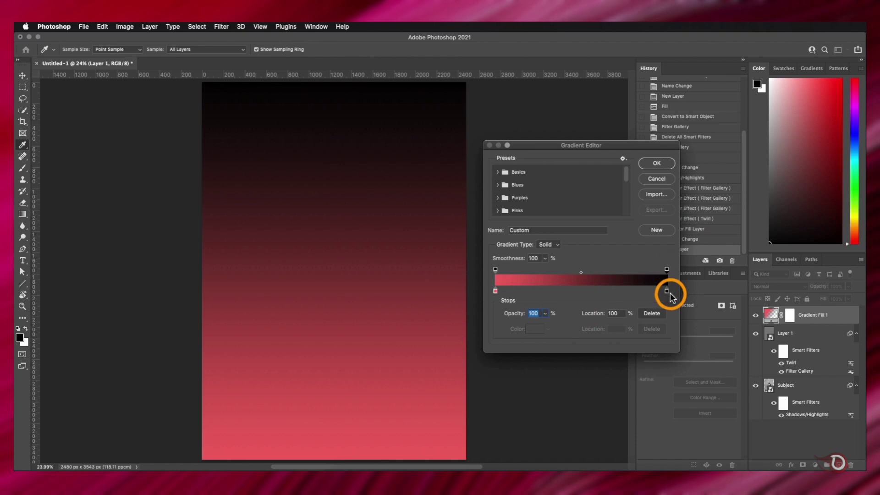
left_click(573, 352)
left_click(852, 332)
left_click_drag(727, 311, 723, 246)
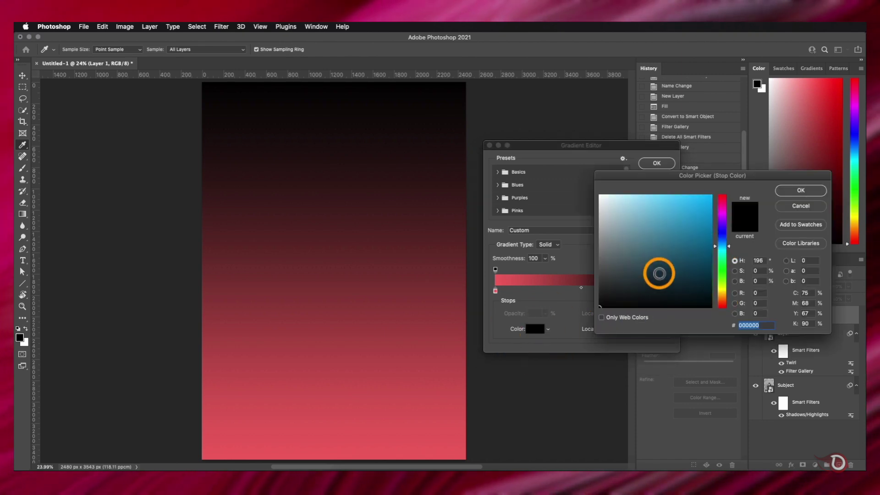
left_click_drag(658, 271, 686, 209)
left_click_drag(722, 246, 723, 253)
left_click(801, 190)
key("Return")
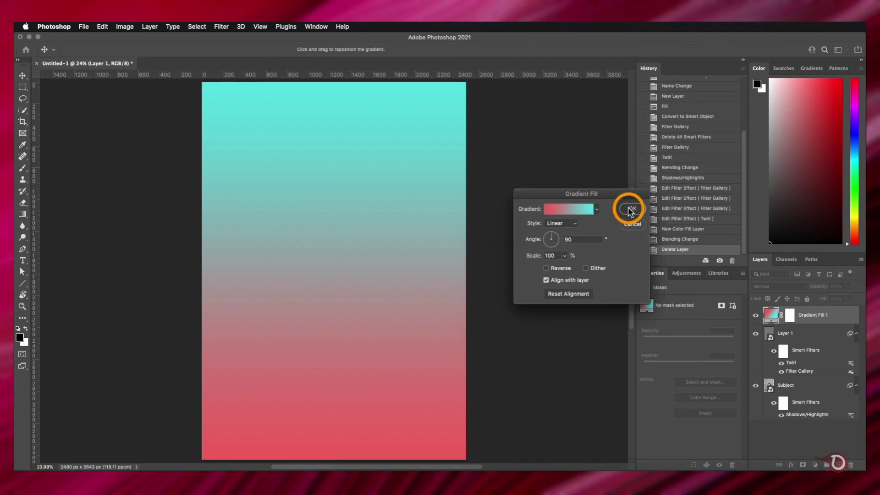
Confirm the gradient fill layer and set its blend mode to Screen
left_click(631, 209)
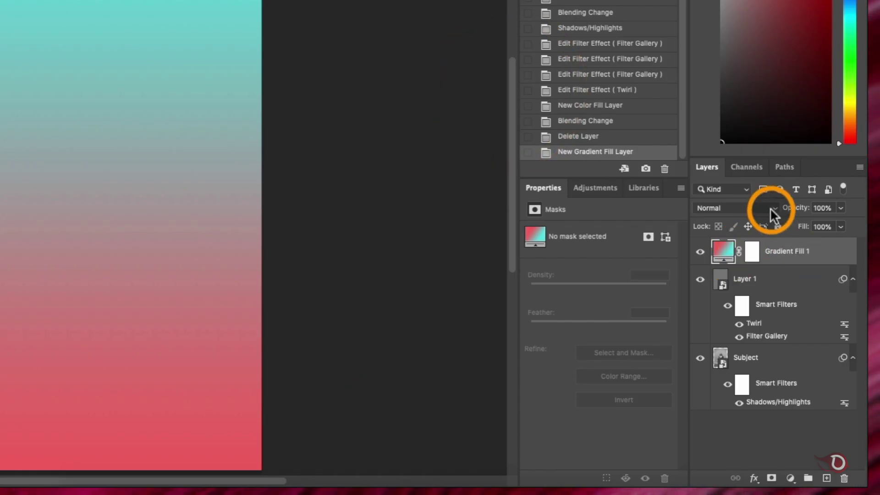
left_click(771, 208)
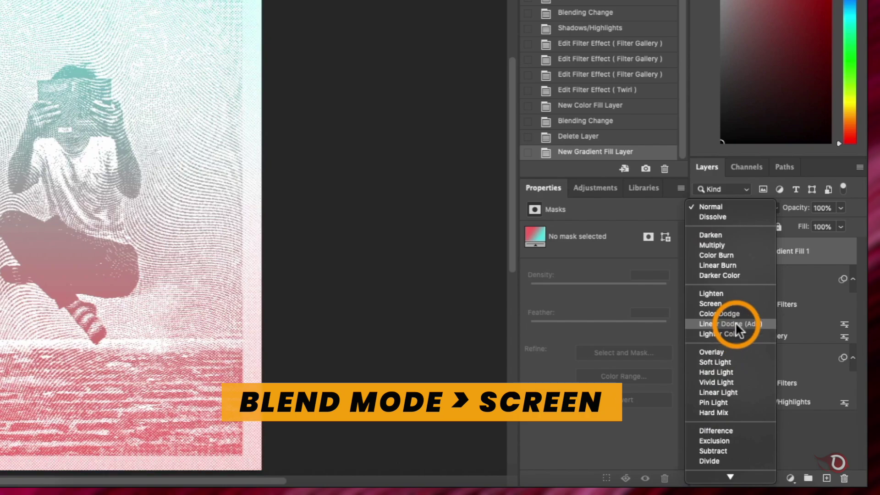
left_click(735, 302)
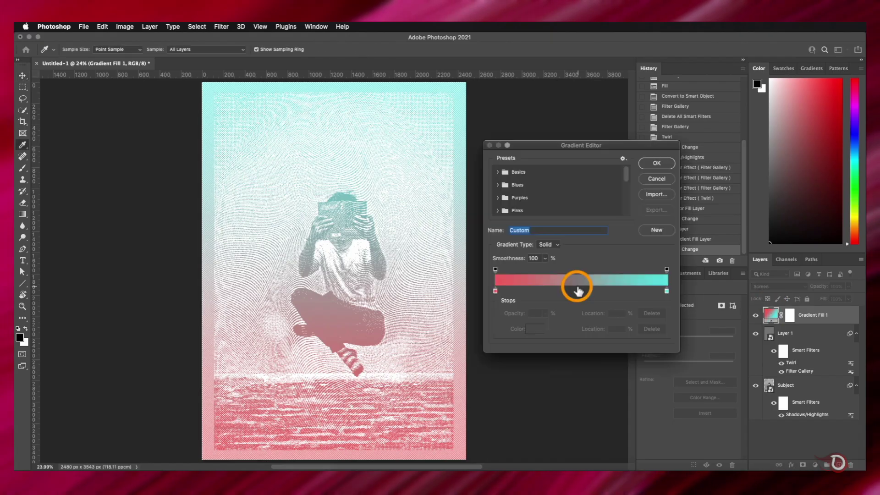
Deepen the gradient's end stops to a darker teal and a crimson red, and adjust the midpoint between them
double_click(666, 291)
left_click_drag(662, 202, 686, 212)
left_click(801, 190)
double_click(495, 291)
key("Return")
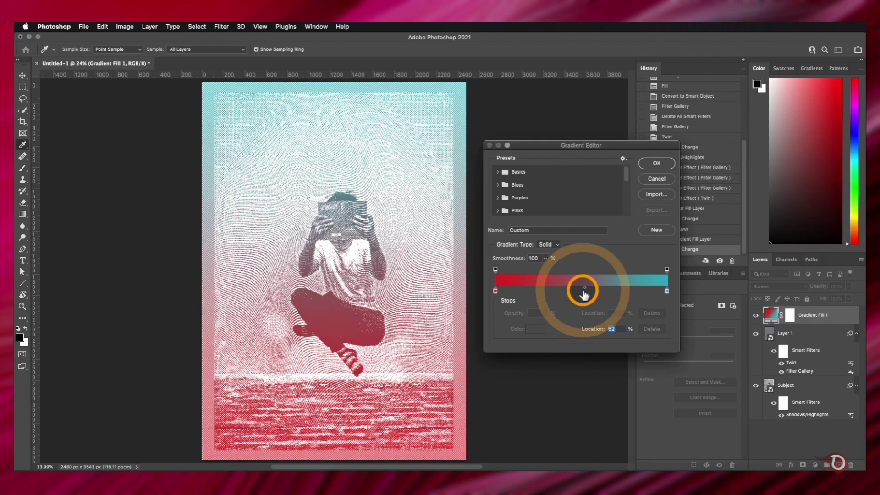
left_click_drag(583, 291, 581, 289)
key("Return")
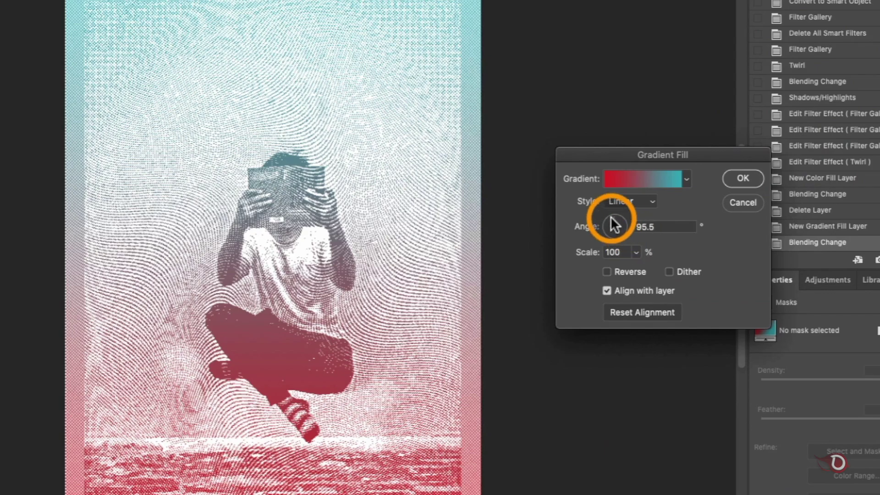
Rotate the gradient fill to an angle of 108.25°, compare other gradient styles, and accept it with the Linear style
mouse_move(612, 218)
left_mouse_down()
mouse_move(600, 223)
mouse_move(608, 218)
left_mouse_up()
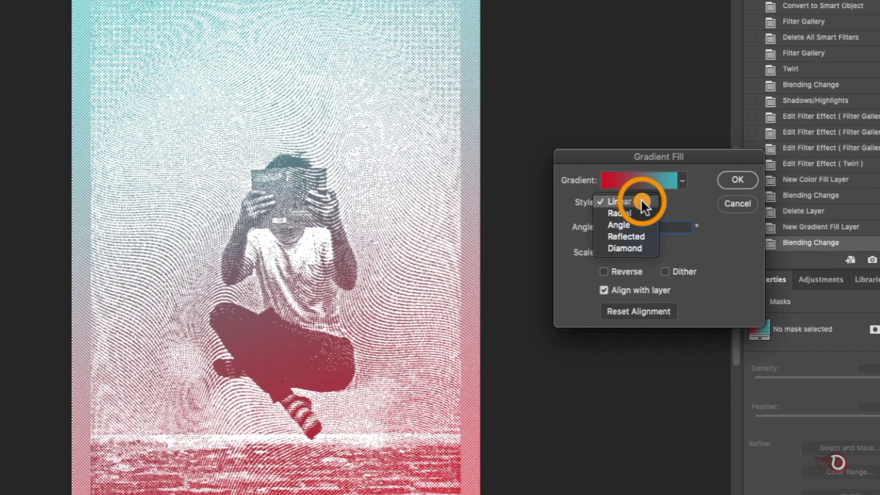
left_click(634, 212)
left_click(641, 205)
left_click(640, 229)
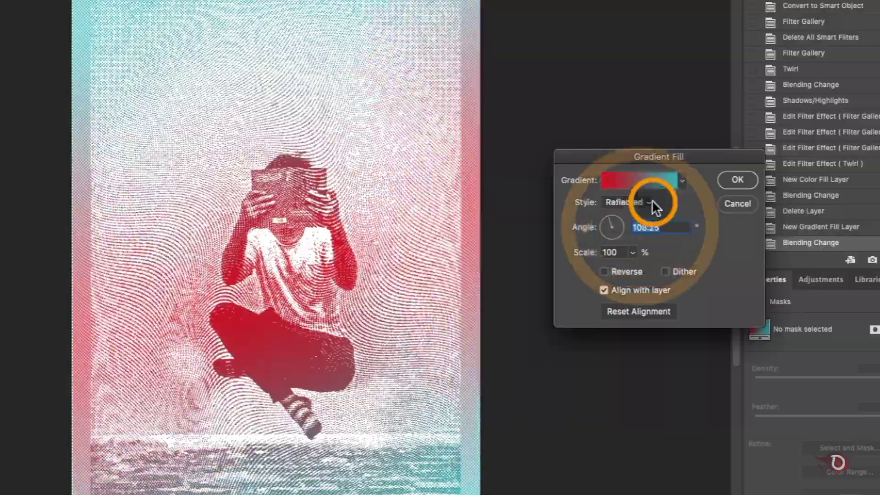
left_click(651, 203)
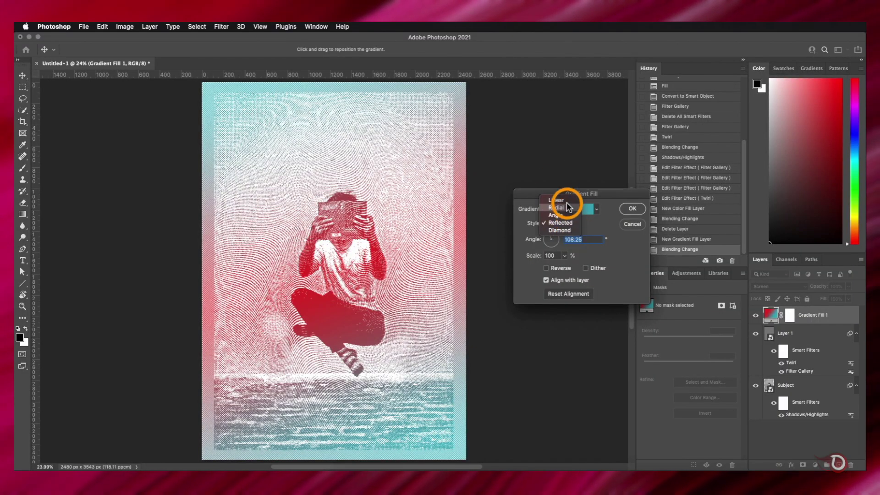
left_click(568, 200)
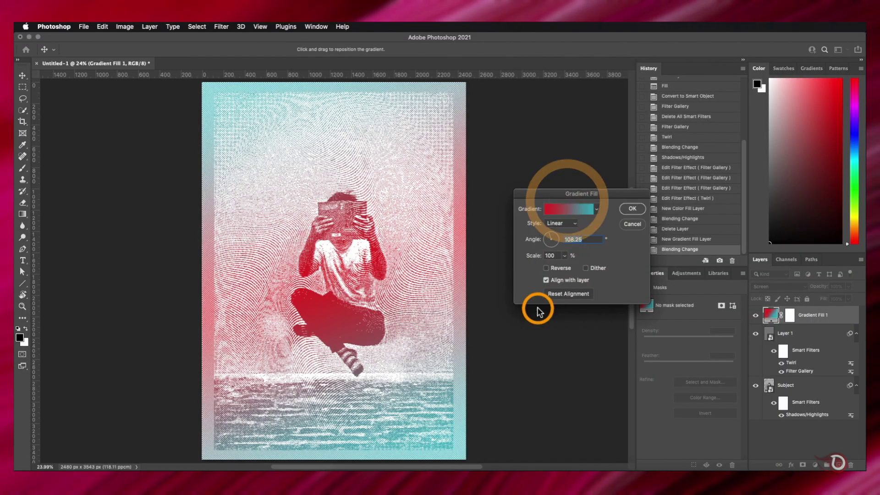
left_click(625, 207)
Edit the Subject layer's Shadows/Highlights filter to raise the shadows amount slightly
key("super+plus")
key("super+plus")
key("super+minus")
scroll(363, 356, "down", 3)
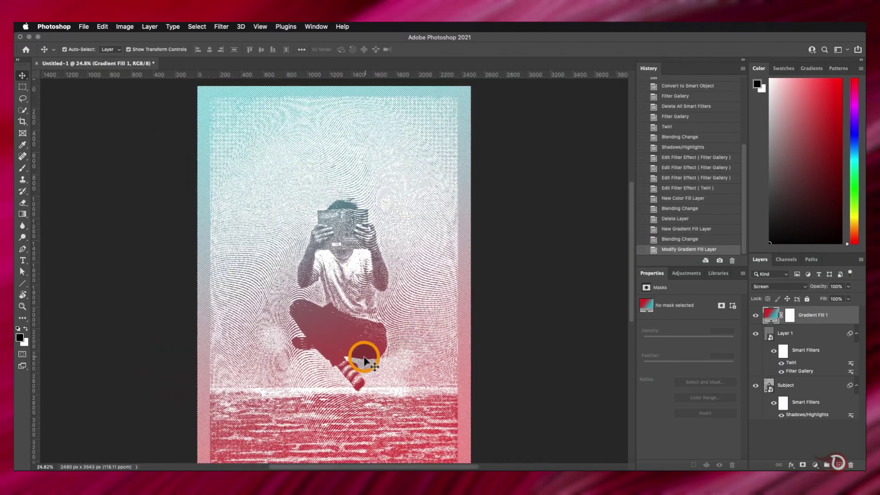
double_click(801, 419)
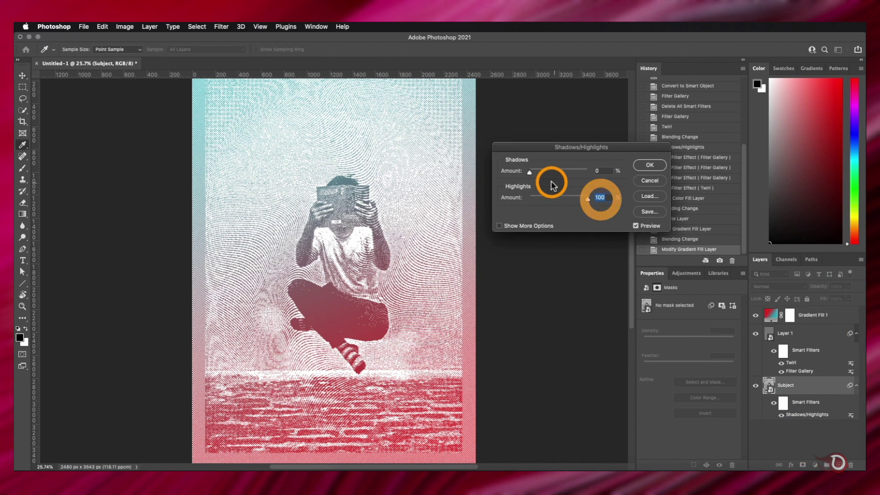
left_click_drag(551, 176, 544, 176)
left_click(648, 164)
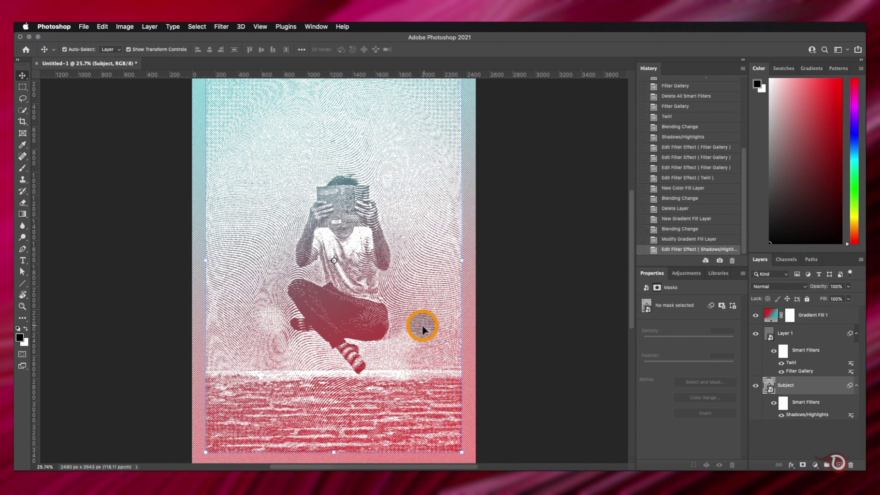
Rename Layer 1, the twirled pattern layer, as Money tex
double_click(785, 335)
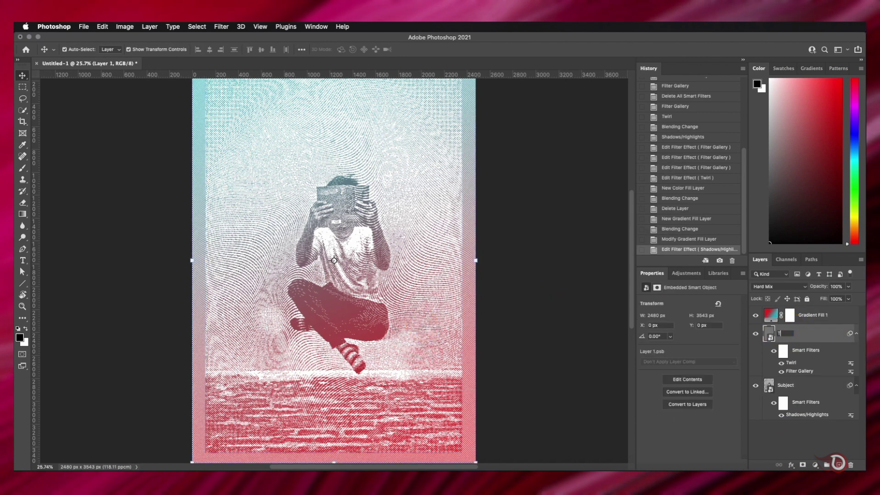
type("Money tex")
key("Return")
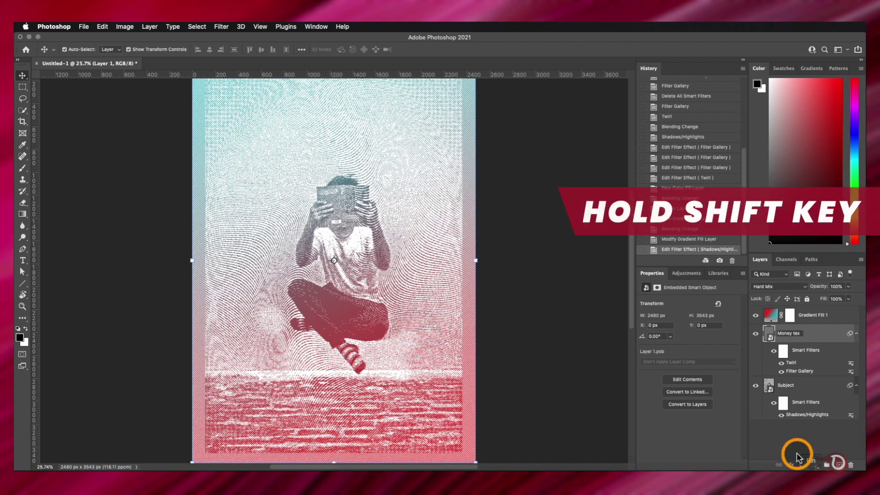
Group the Gradient Fill 1, Money tex and Subject layers, and name the group Subject composit
left_click(837, 315, "shift")
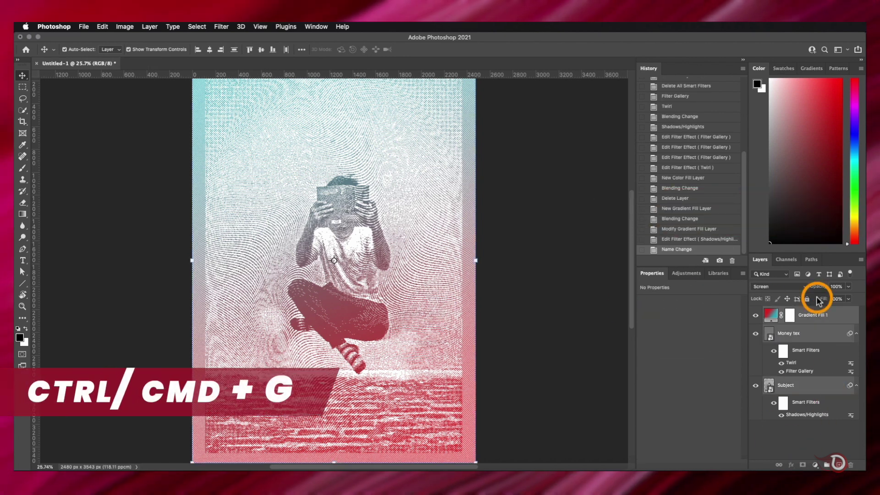
key("super+g")
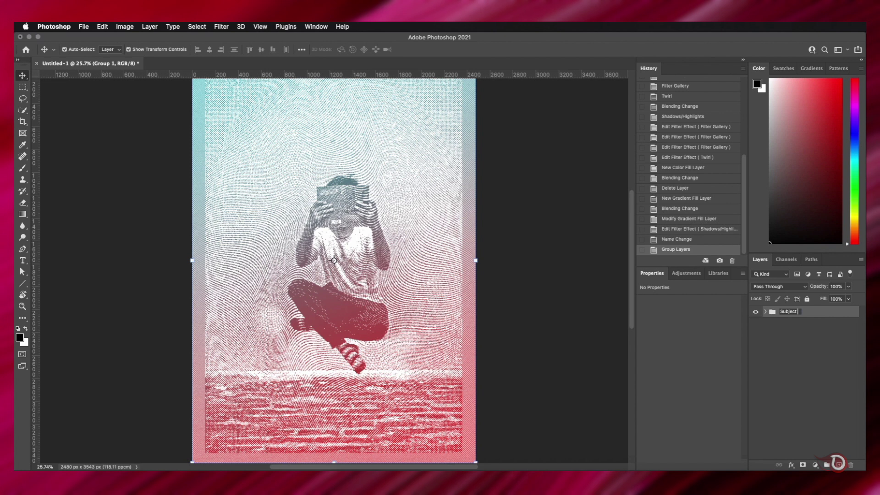
type("it")
left_click(817, 360)
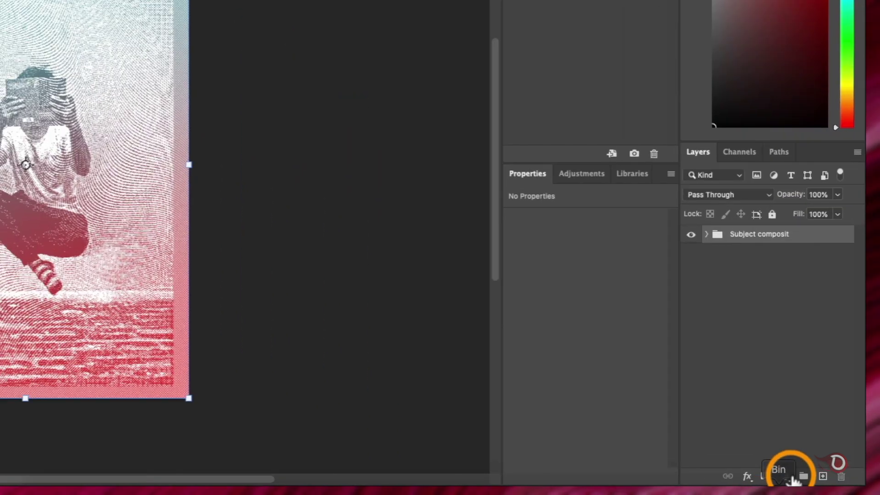
Add an off-white Solid Color fill layer and place it beneath the Subject composit group
left_click(789, 478)
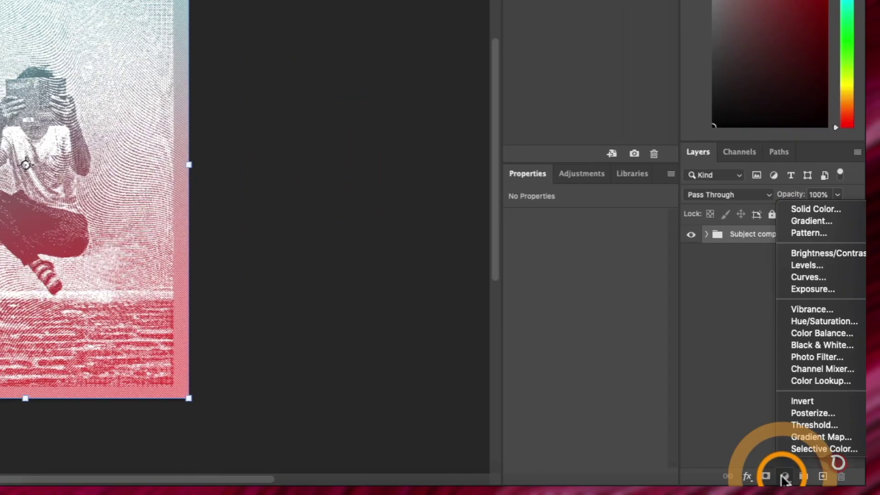
left_click(800, 208)
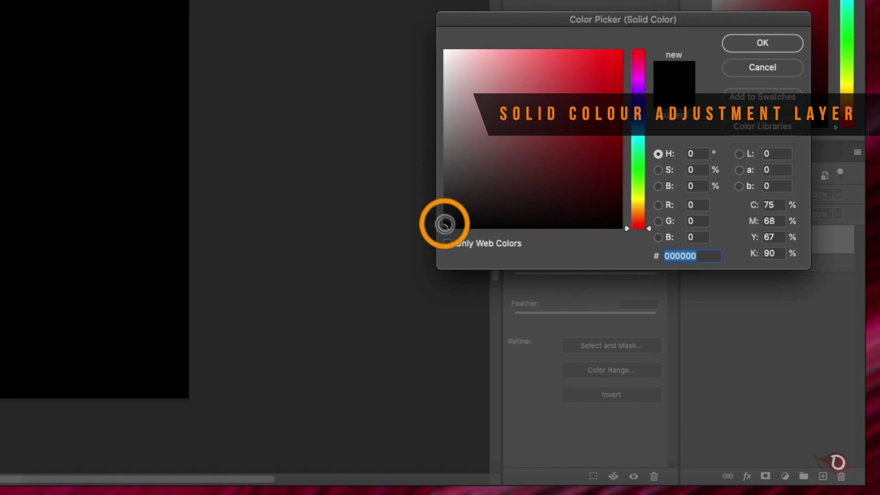
left_click_drag(445, 224, 383, 53)
left_click(762, 42)
left_click_drag(715, 239, 764, 269)
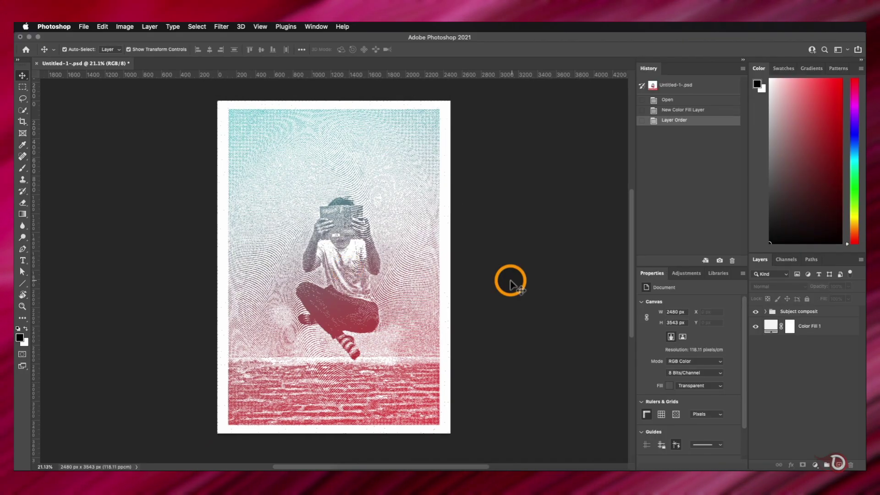
Add a Levels adjustment layer above the Subject composit group and clip it to the group
left_click(787, 310)
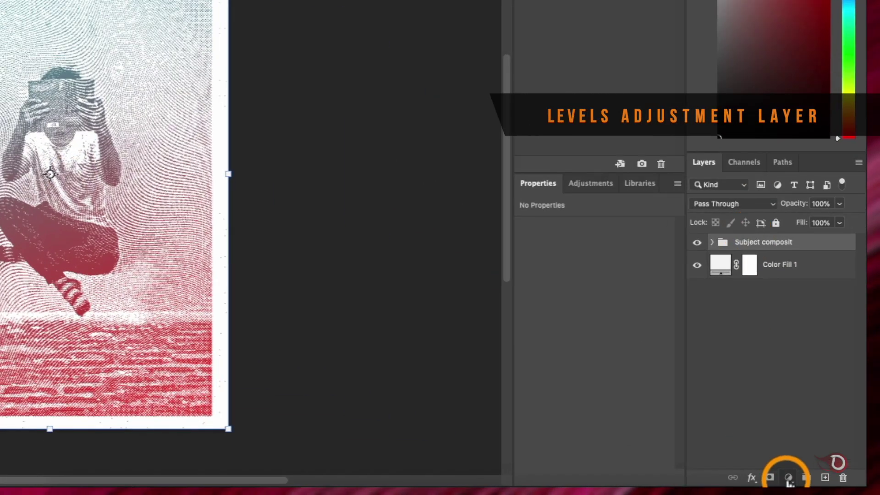
left_click(815, 464)
left_click(806, 271)
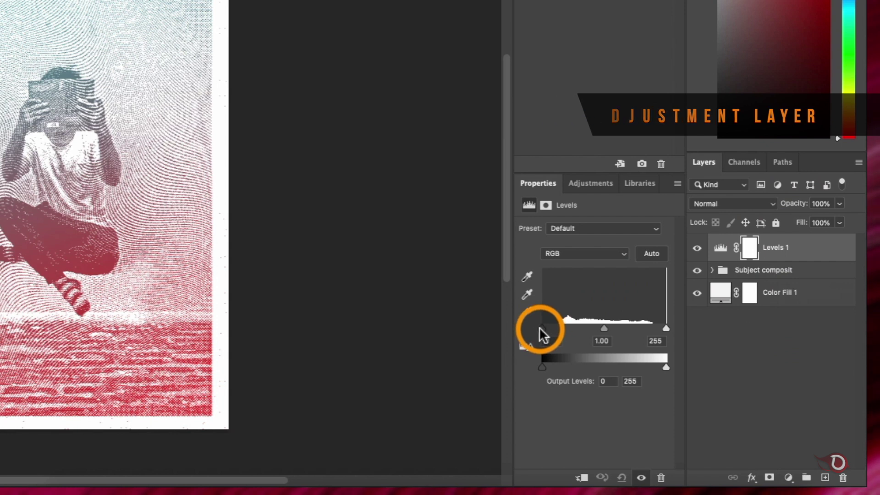
left_click(721, 267, "alt")
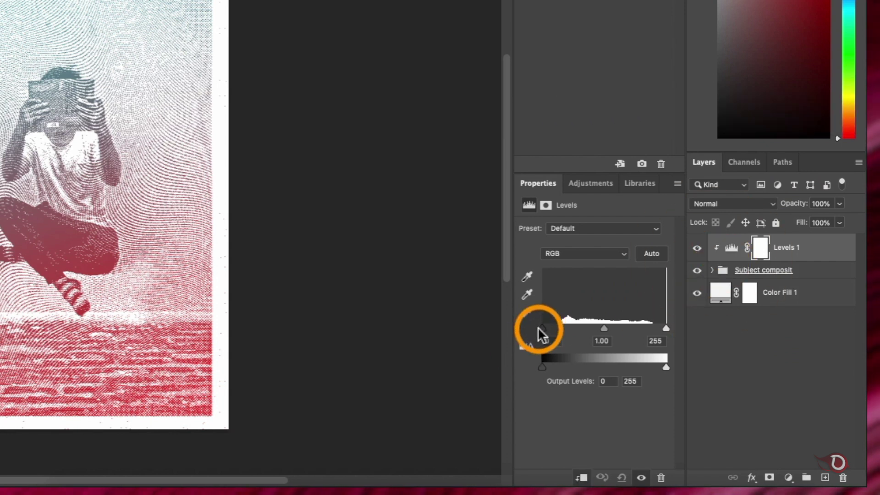
Strengthen the artwork's contrast in the Levels adjustment by raising the black input level and setting the midtone to 1.04
left_click_drag(539, 327, 555, 328)
left_click_drag(665, 341, 669, 339)
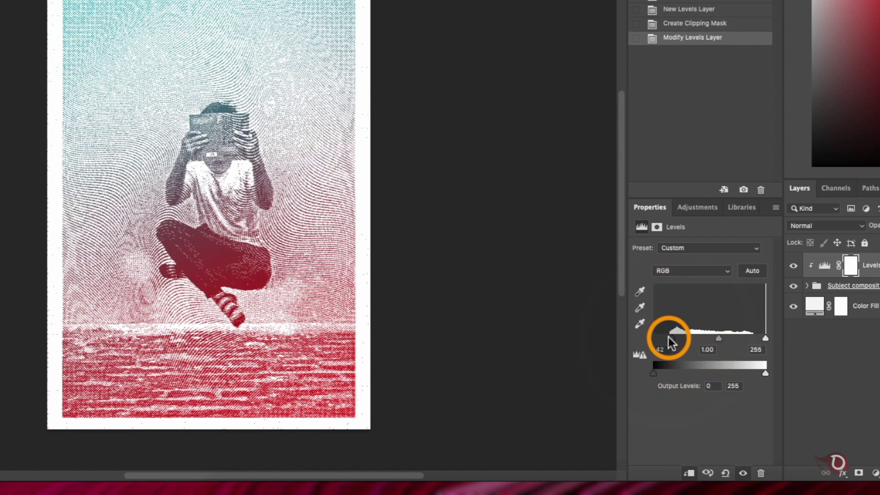
left_click_drag(764, 339, 744, 340)
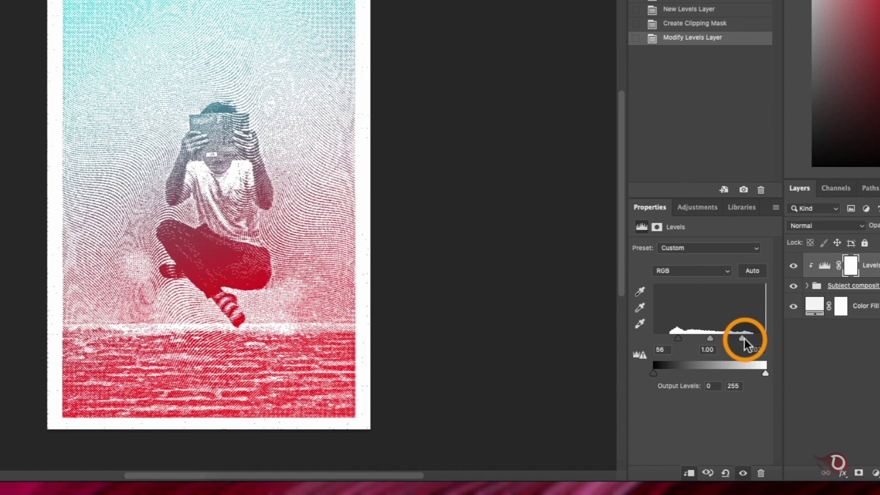
left_click_drag(758, 337, 717, 340)
mouse_move(678, 338)
left_mouse_down()
mouse_move(670, 340)
mouse_move(677, 339)
left_mouse_up()
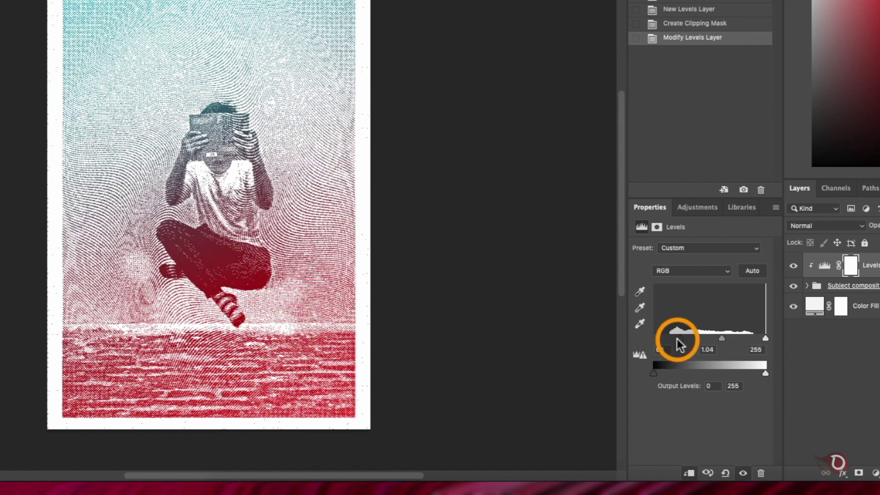
left_click(410, 251)
key("super+0")
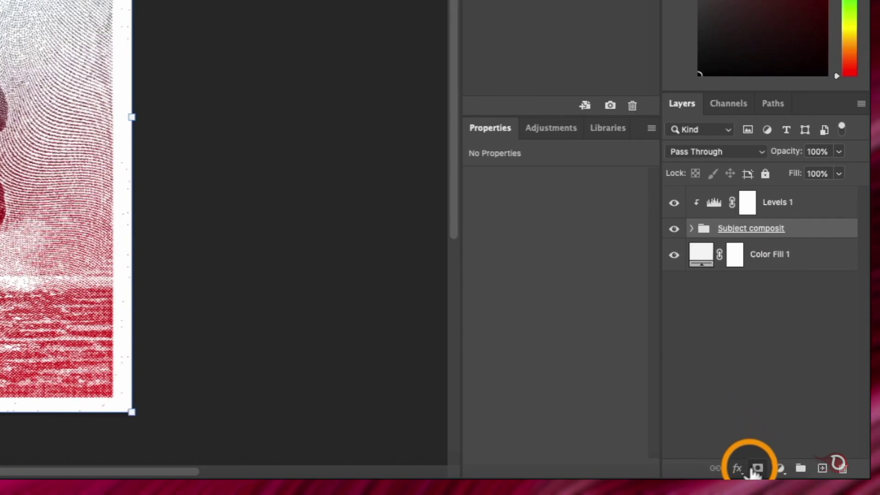
Add a layer mask to the Subject composit group and choose brush 48 from Free Smoke Photoshop Brushes 4
left_click(757, 469)
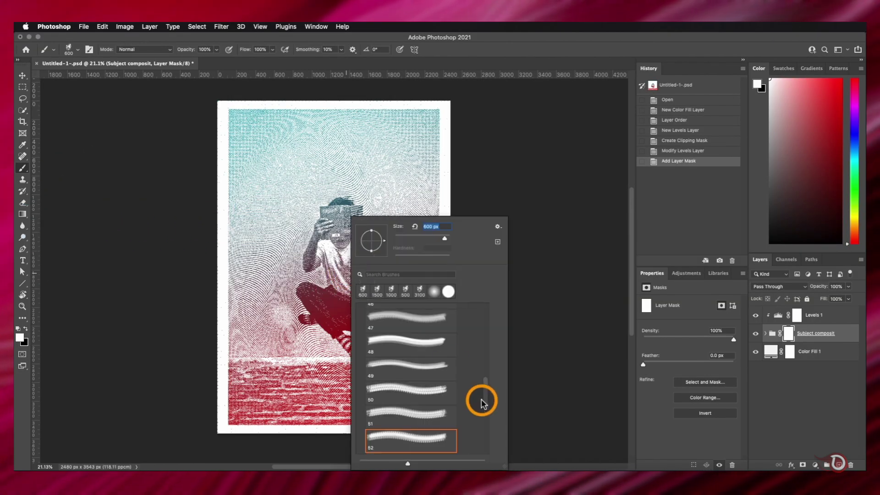
mouse_move(484, 402)
left_mouse_down()
mouse_move(481, 360)
mouse_move(480, 370)
left_mouse_up()
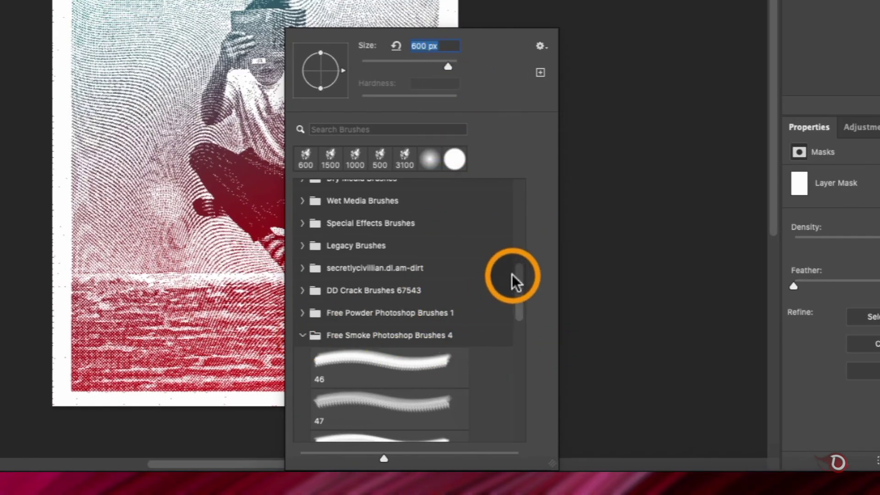
left_click_drag(515, 281, 516, 298)
left_click(378, 247)
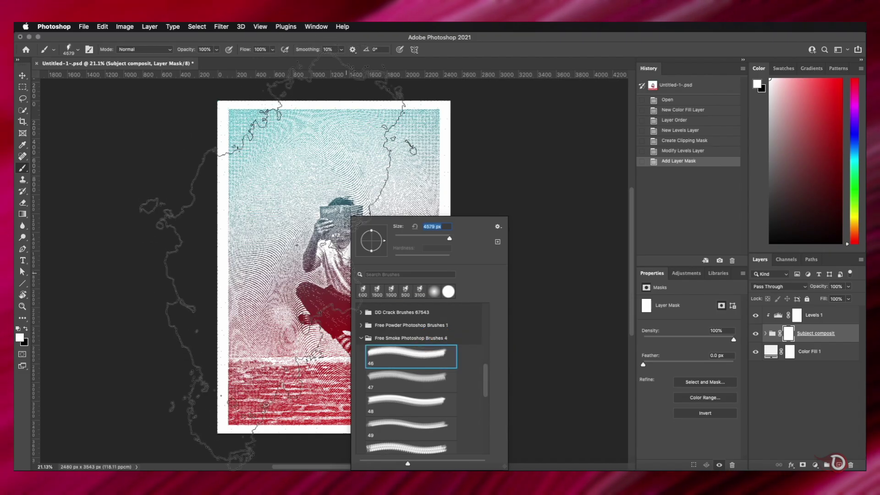
left_click(418, 424)
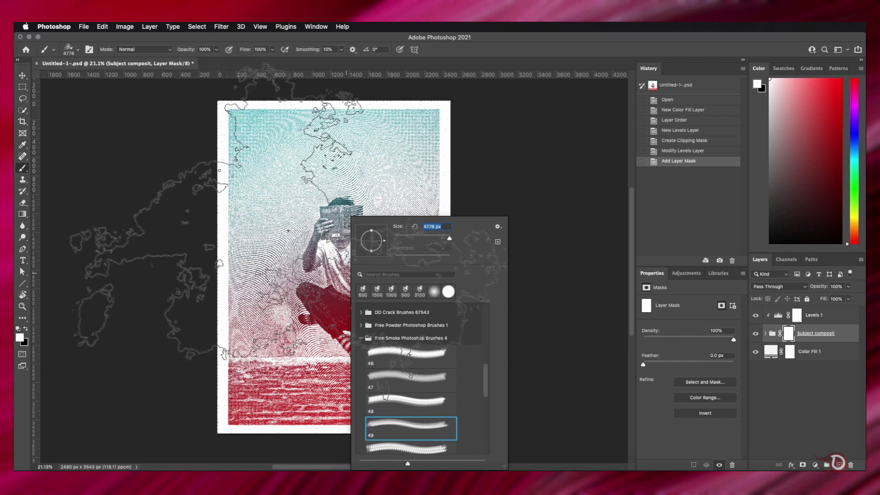
left_click(411, 394)
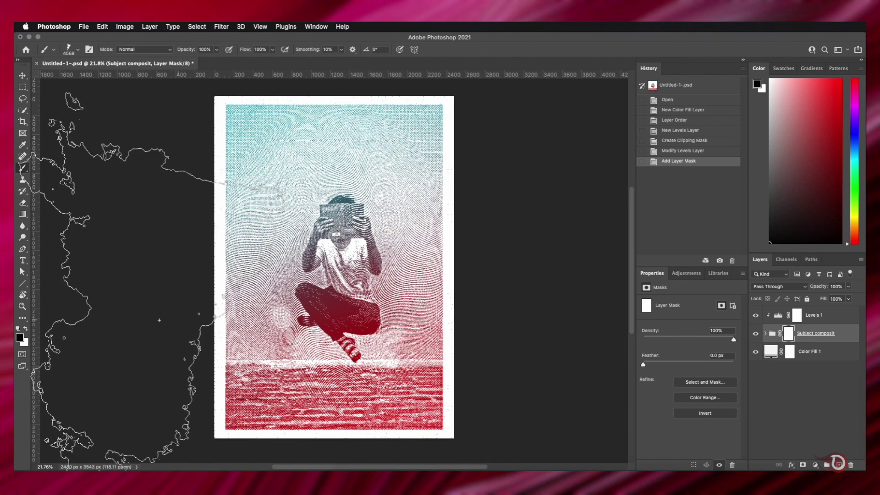
Fill the group's mask with black and reveal the artwork by painting in white with the smoke brush at 4100 px
scroll(334, 270, "down", 2)
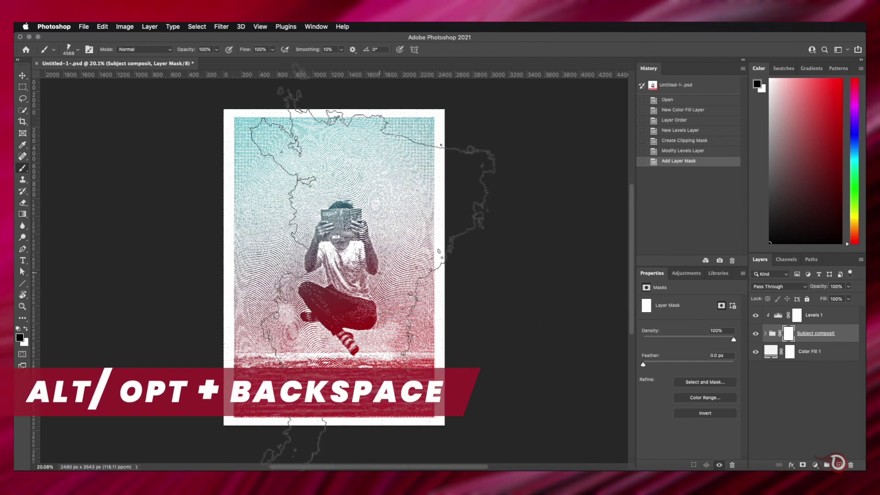
key("alt+BackSpace")
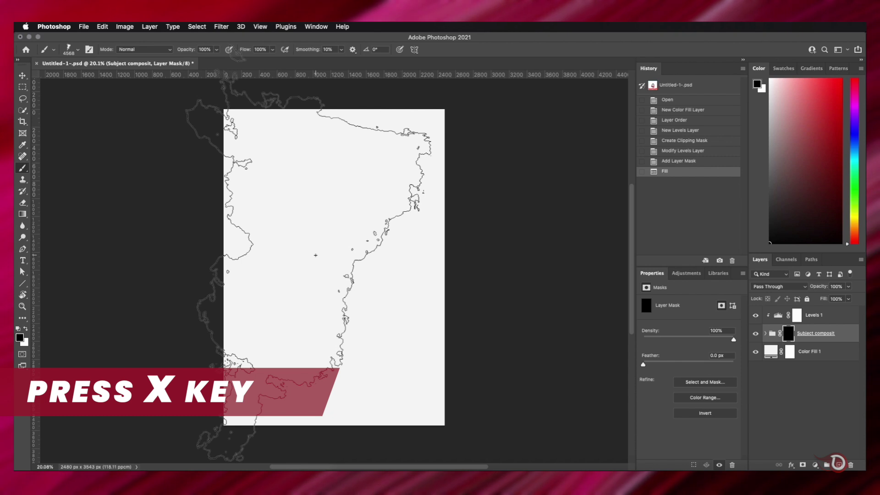
key("x")
left_click(373, 271)
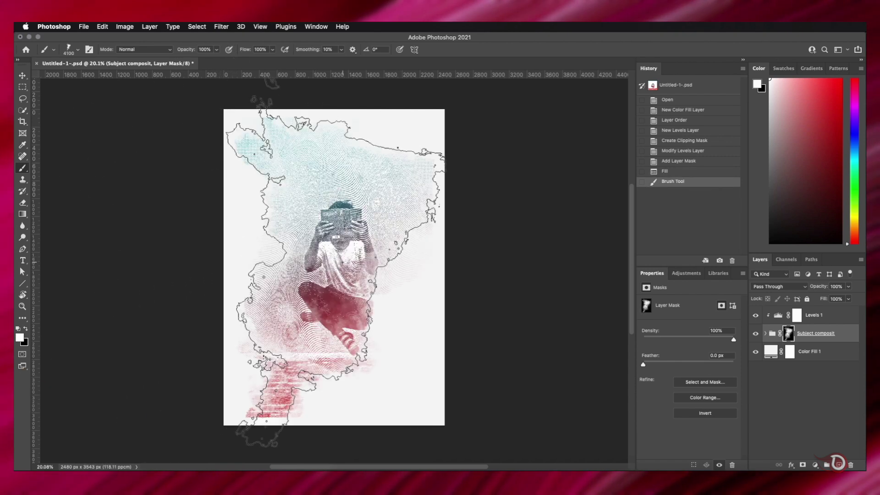
left_click(387, 261)
left_click(384, 271)
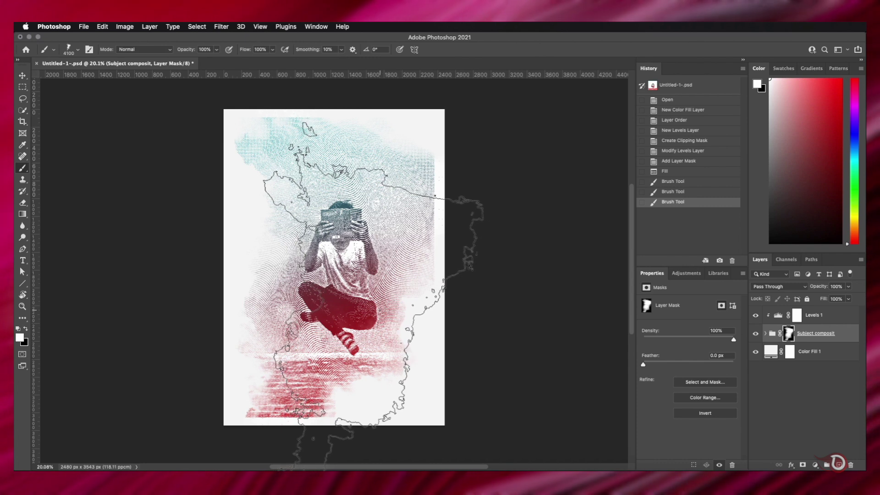
left_click(401, 302)
left_click(302, 262)
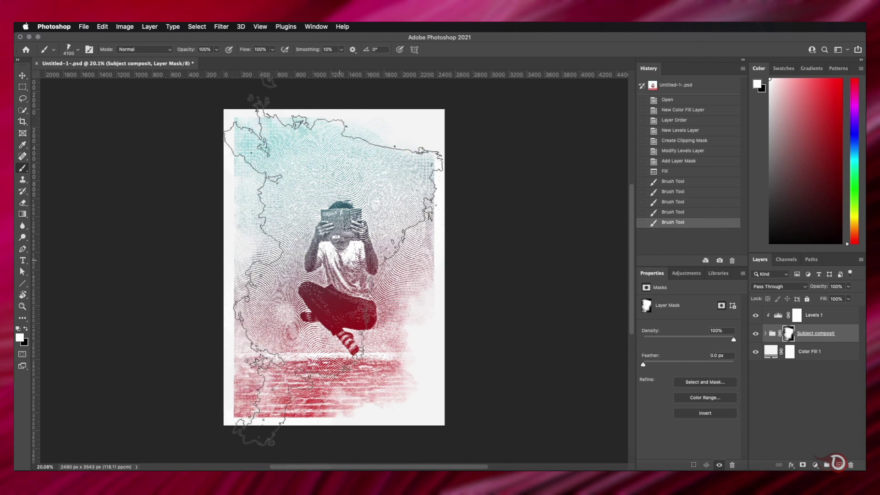
Paint black smoke on the group's mask to fade the artwork's sides and the water at the bottom
key("x")
left_click(161, 308)
left_click(168, 201)
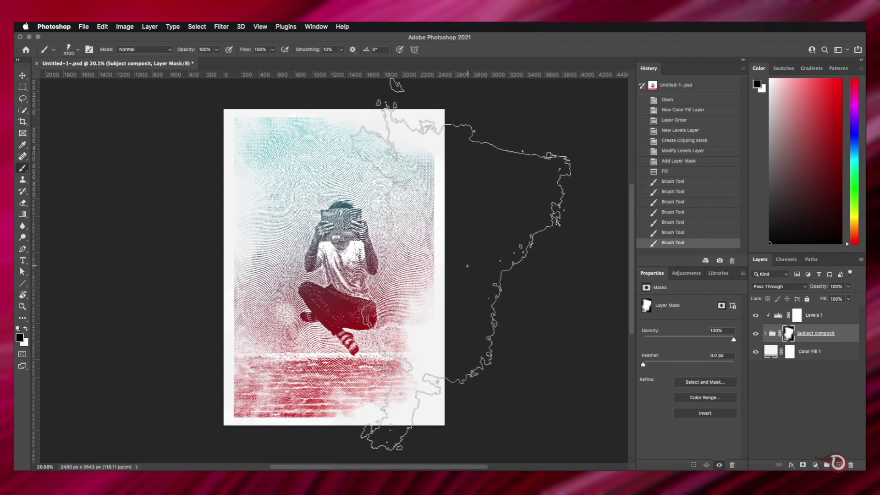
left_click(551, 302)
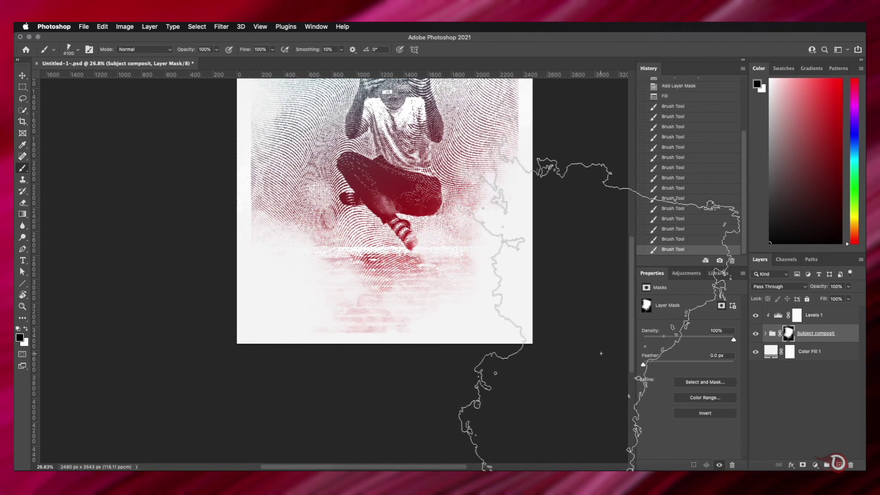
left_click(487, 356)
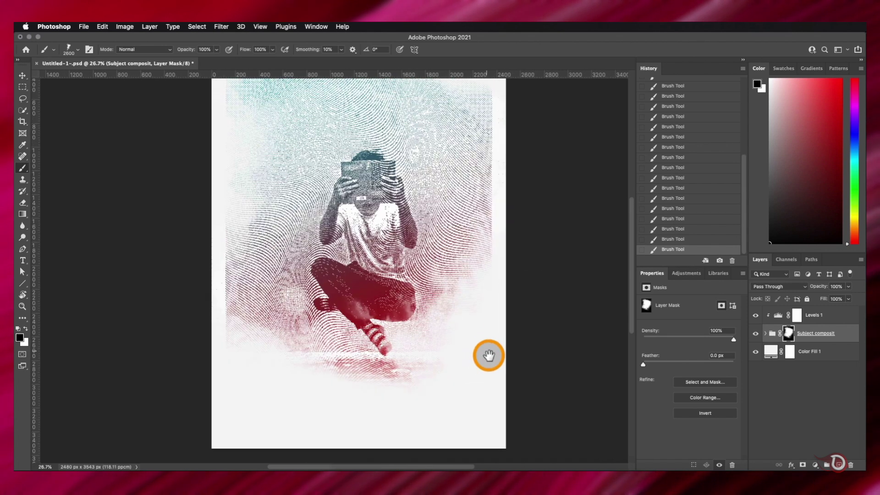
Rotate the smoke brush to 6°, reduce it to 1300 px and reveal the artwork's upper-right corner in white
key("Right")
key("Right")
key("Right")
key("Right")
key("Right")
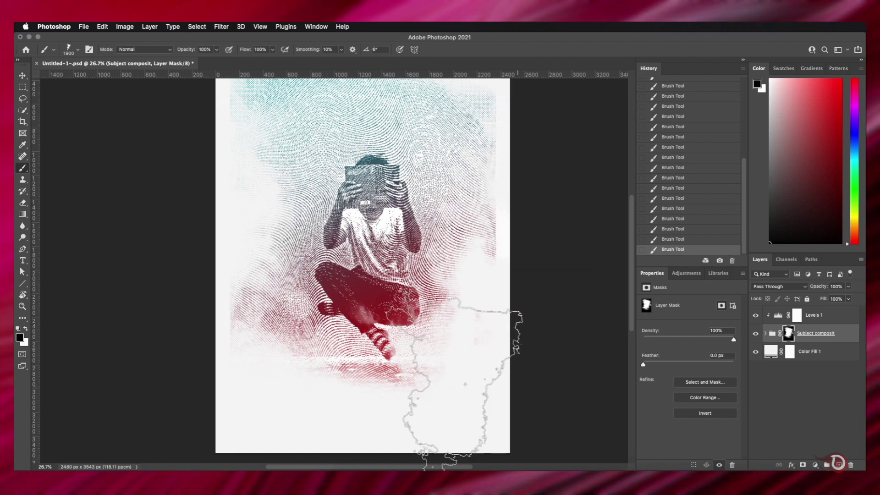
scroll(486, 303, "up", 3)
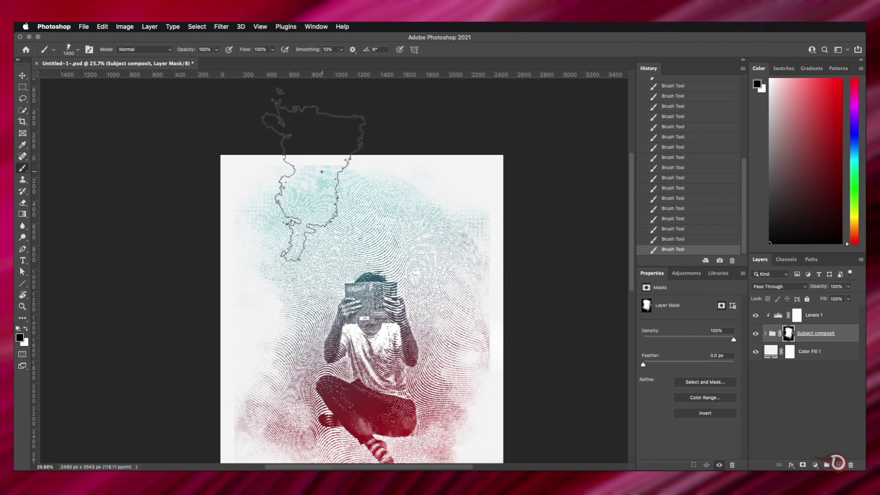
key("bracketleft")
key("x")
left_click_drag(459, 145, 529, 211)
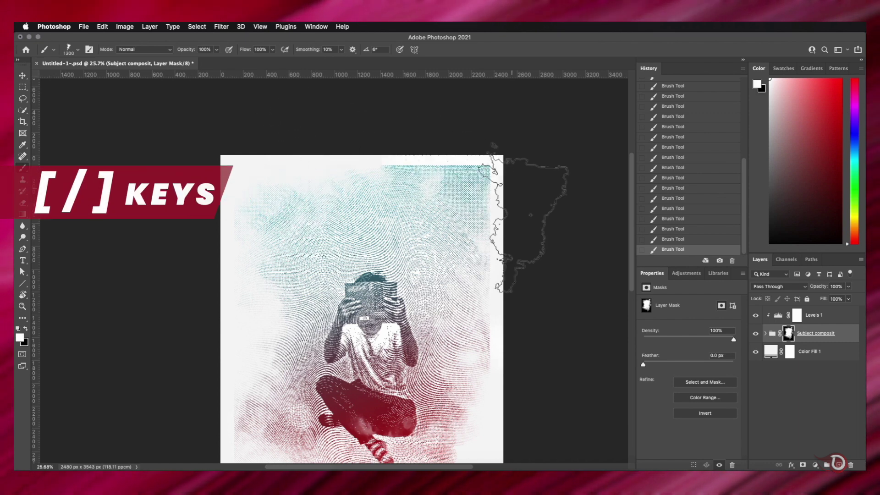
Refine the mask with smoke strokes, revealing the artwork's upper-left corner and fading its lower-left area
scroll(346, 268, "down", 2)
left_click_drag(346, 268, 316, 214)
left_click_drag(453, 279, 454, 242)
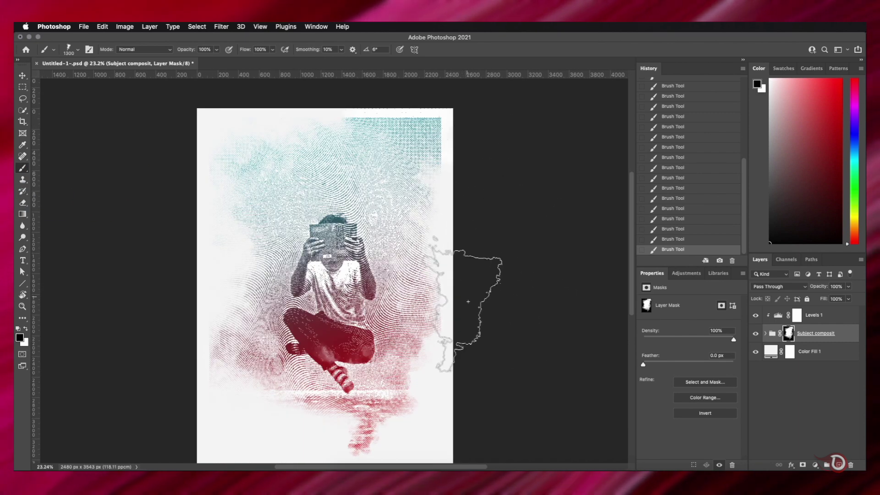
mouse_move(247, 158)
left_mouse_down()
mouse_move(267, 147)
mouse_move(229, 195)
left_mouse_up()
key("x")
mouse_move(213, 367)
left_mouse_down()
mouse_move(199, 385)
mouse_move(217, 399)
left_mouse_up()
left_click(259, 381)
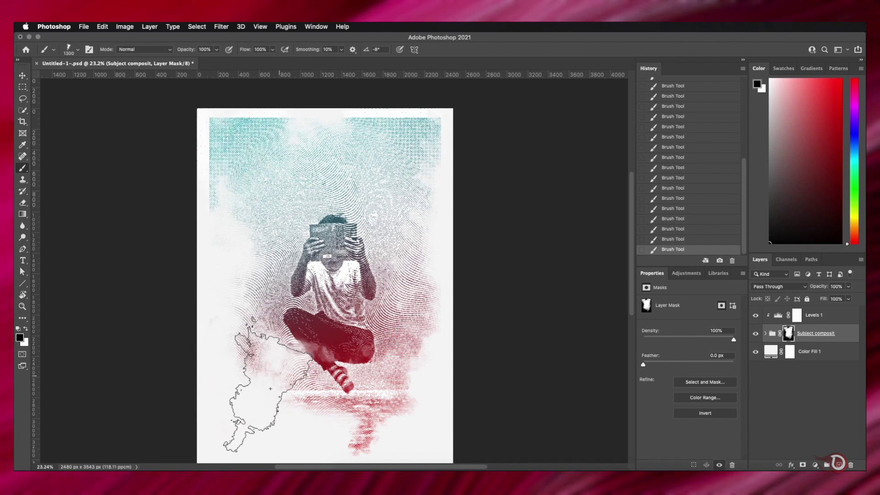
Paint white on the mask to reveal both lower corners of the water, and check the group's visibility
key("x")
left_click(207, 403)
left_click(463, 401)
key("shift+Left")
key("shift+Left")
key("shift+Left")
left_click(465, 396)
scroll(339, 465, "down", 1)
left_click(756, 333)
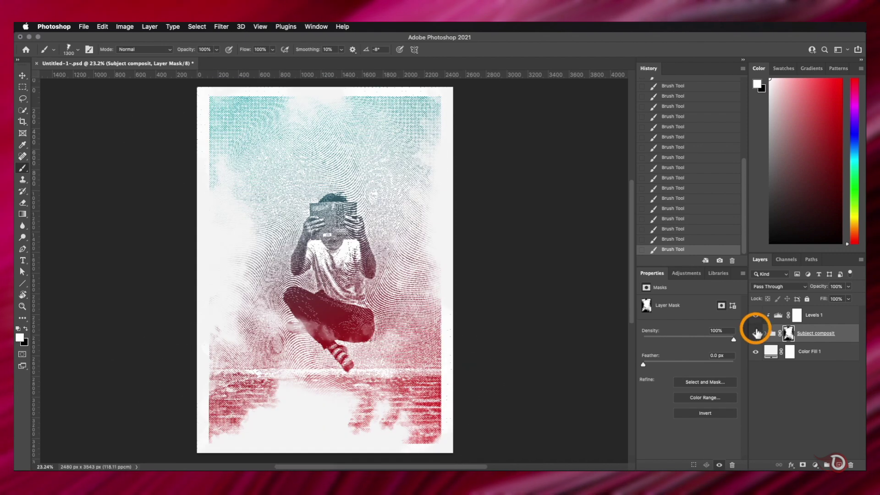
Enlarge the Subject composit group about its centre so the halftone artwork reaches the poster's edges
key("ctrl+t")
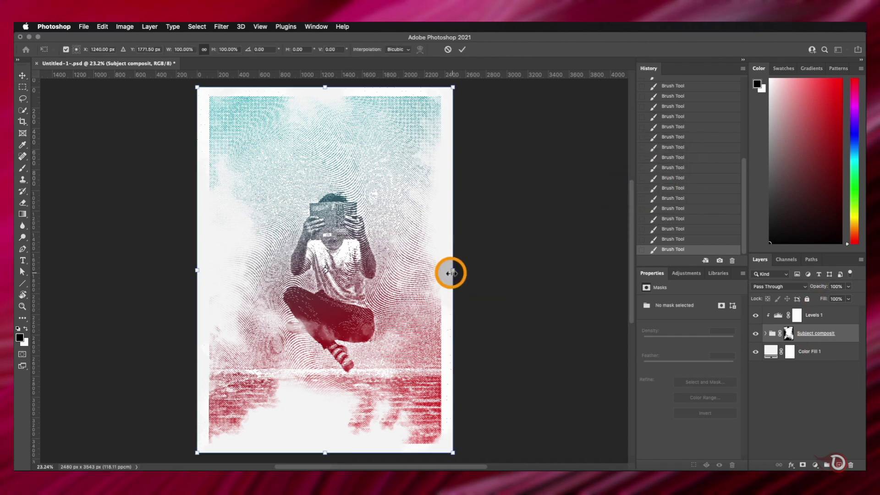
left_click_drag(452, 274, 458, 271)
key("Return")
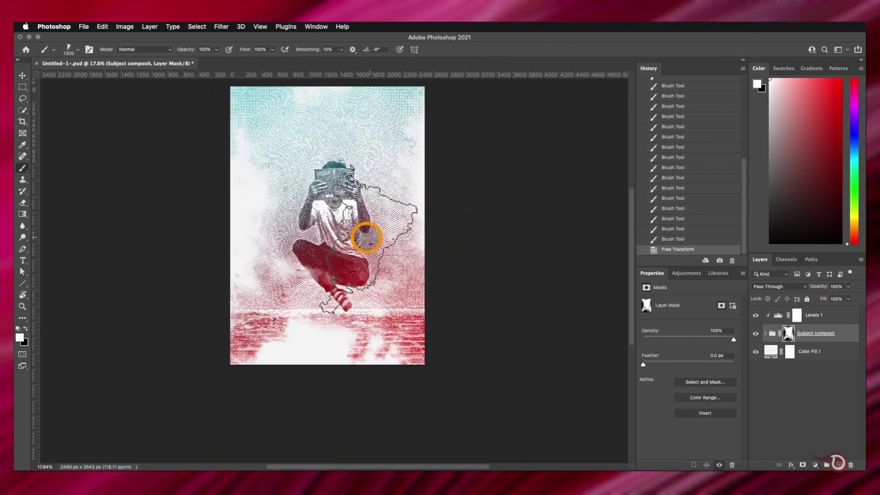
Fade more of the water with black smoke on the group's mask, and restore the subject's hidden foot in white with another brush
mouse_move(361, 235)
left_mouse_down()
mouse_move(337, 263)
mouse_move(257, 145)
left_mouse_up()
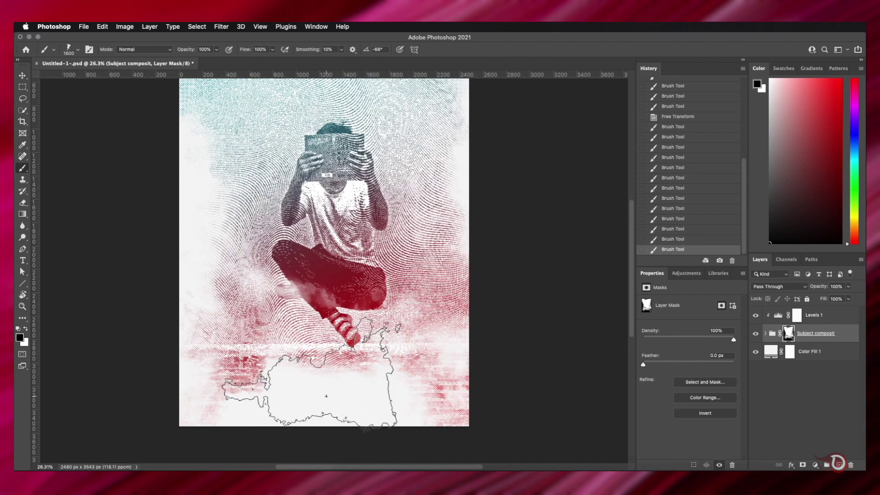
right_click(344, 263)
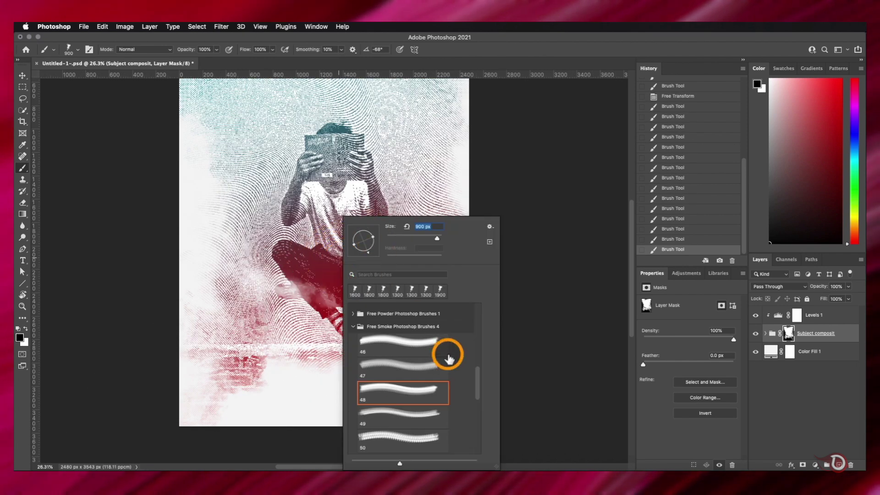
left_click_drag(478, 383, 476, 313)
double_click(403, 330)
key("x")
mouse_move(307, 298)
left_mouse_down()
mouse_move(340, 311)
mouse_move(361, 239)
mouse_move(340, 155)
mouse_move(359, 157)
left_mouse_up()
left_click(314, 224)
scroll(318, 244, "down", 3)
left_click(22, 75)
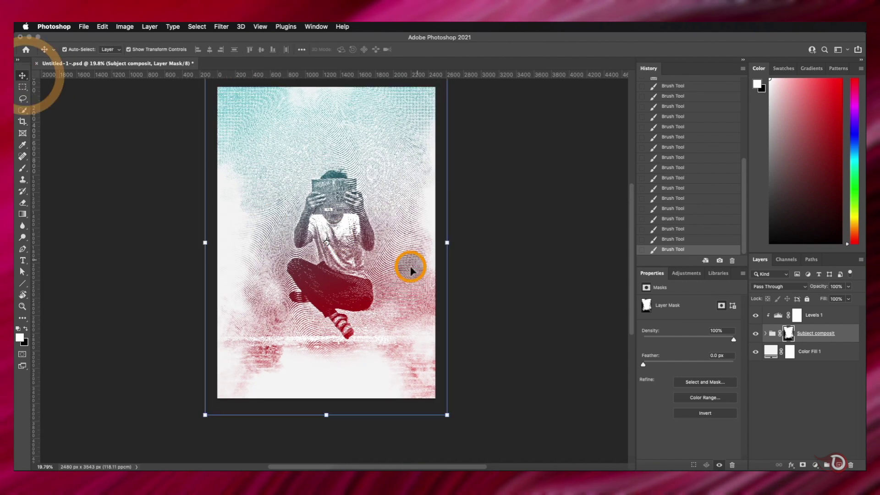
left_click(526, 288)
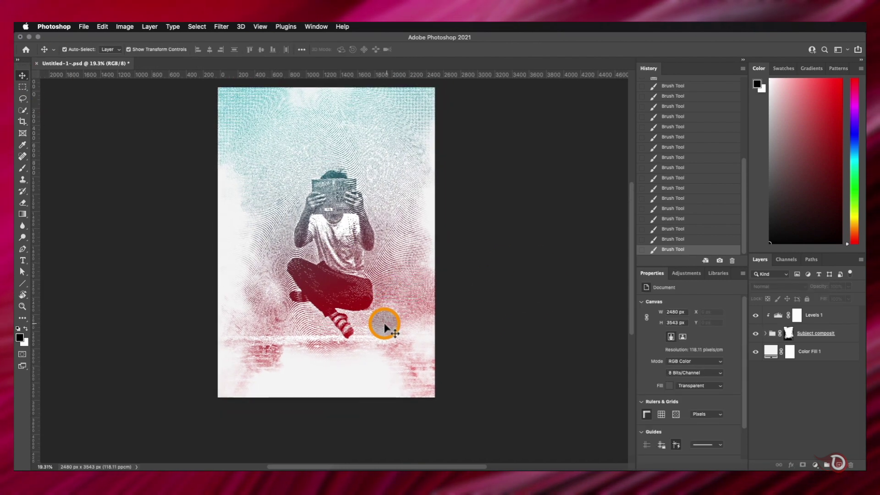
Add the title text "LEARN" just above the subject's head
scroll(385, 325, "up", 3)
scroll(384, 326, "up", 1)
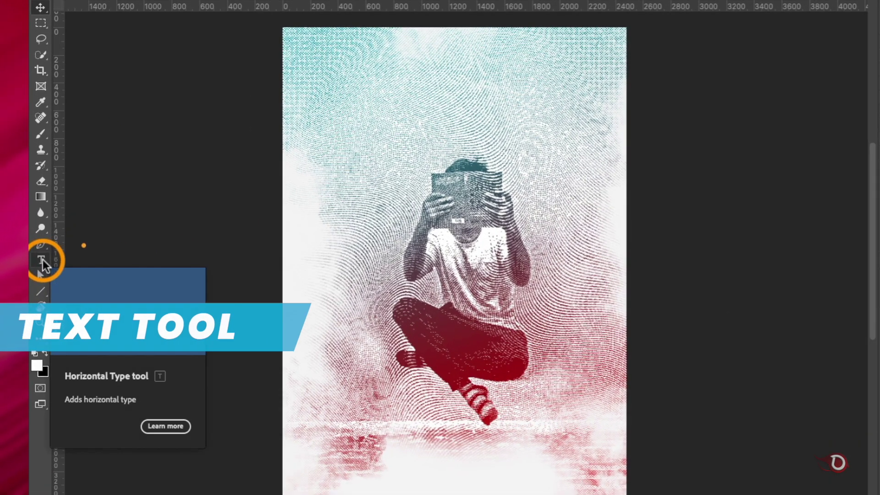
left_click(22, 260)
left_click(363, 138)
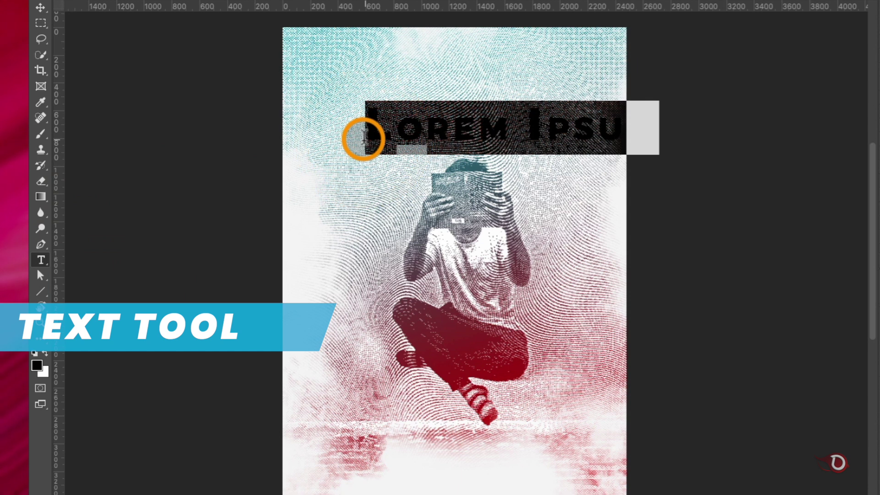
type("LEARN")
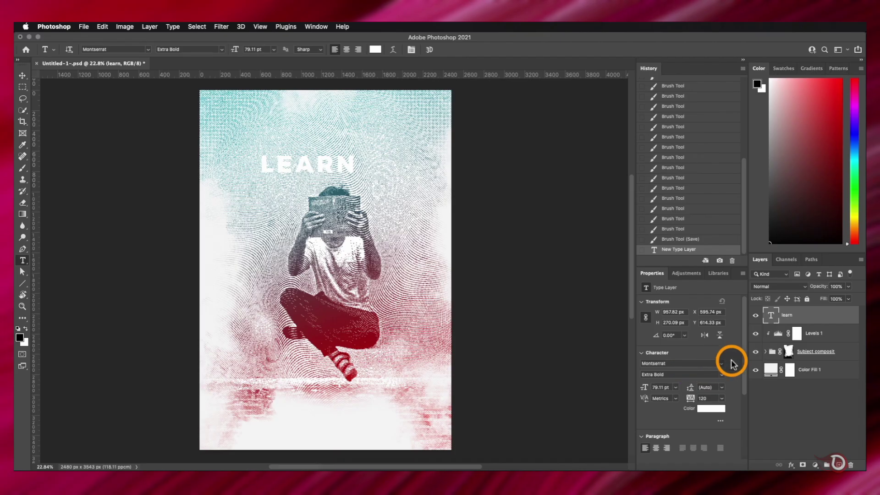
Set the LEARN title in Montserrat Bold Italic
left_click(721, 364)
left_click(679, 52)
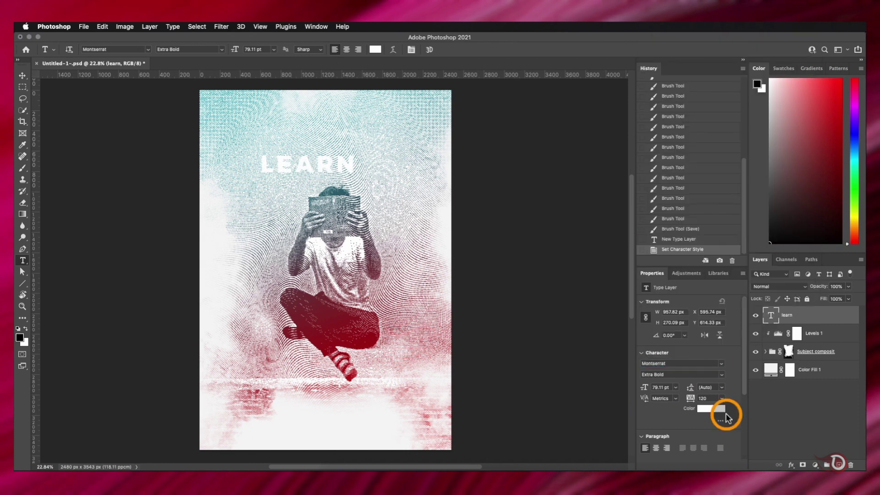
left_click(683, 374)
left_click(660, 385)
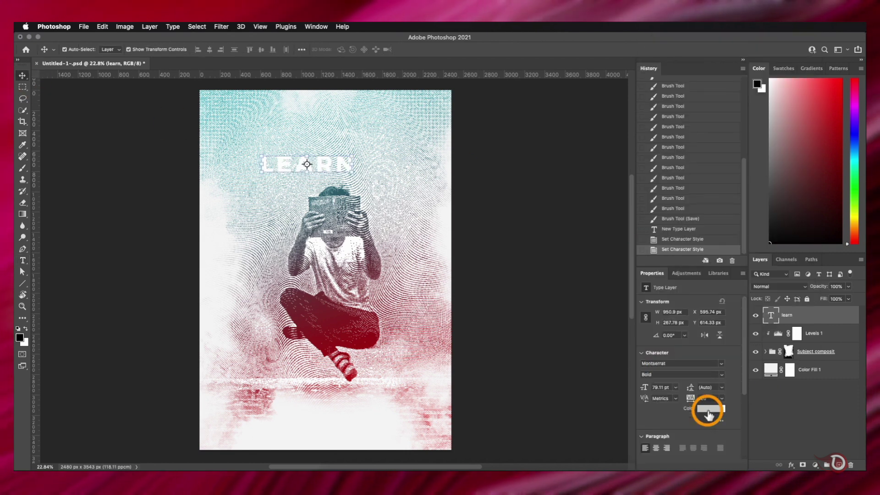
left_click(717, 373)
left_click(660, 384)
Enlarge the LEARN title proportionally to about 158% so it spans most of the poster's width
key("v")
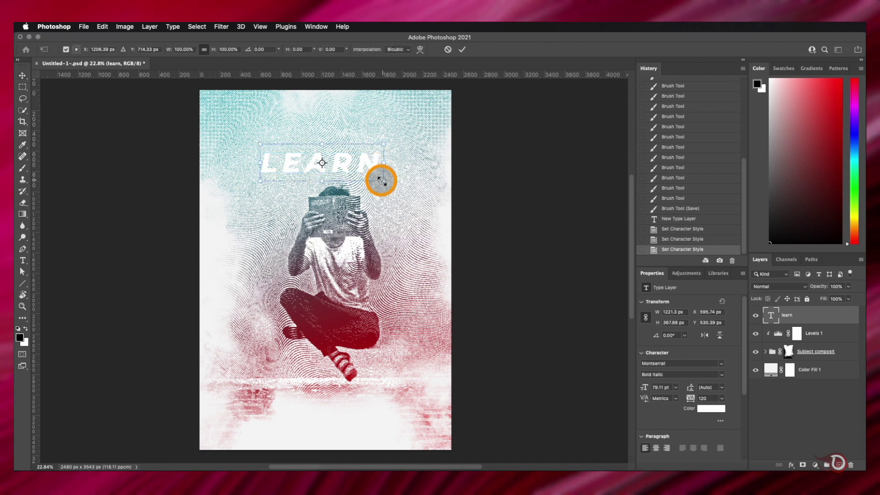
left_click_drag(382, 181, 431, 213)
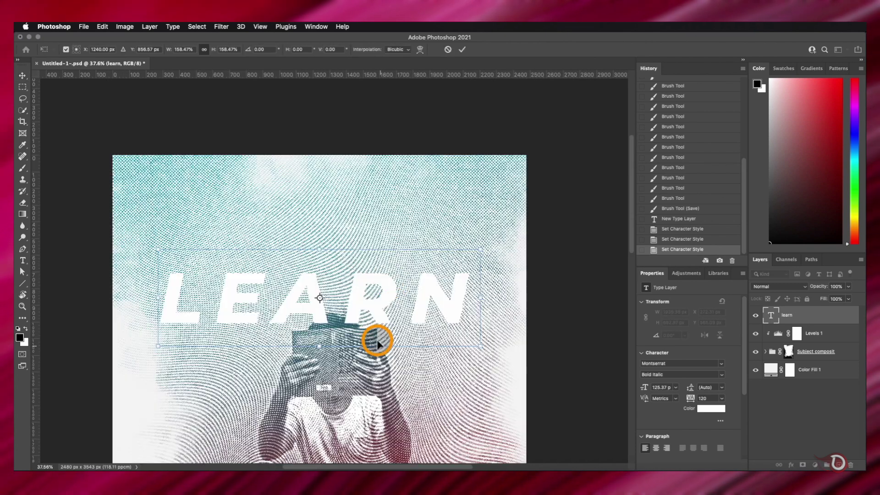
left_click(460, 50)
Set the LEARN title's tracking to 40 and centre it horizontally on the poster
left_click_drag(690, 399, 685, 399)
left_click(280, 184)
scroll(332, 236, "down", 3)
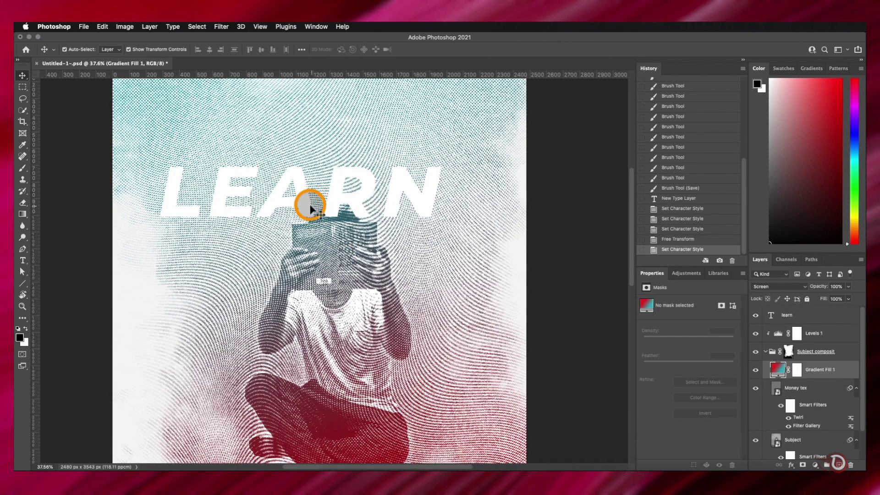
left_click_drag(304, 205, 323, 201)
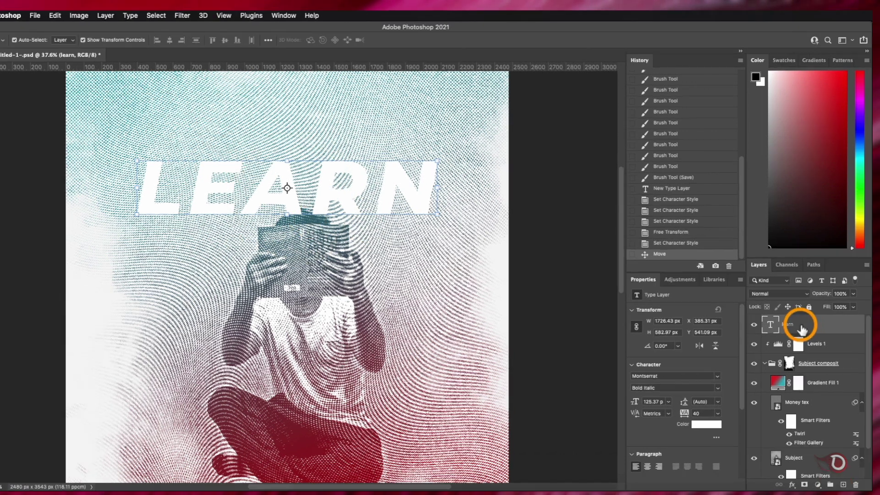
Convert the LEARN text layer to a shape, and lower and extend the L's foot as a bar beneath the whole word
right_click(802, 326)
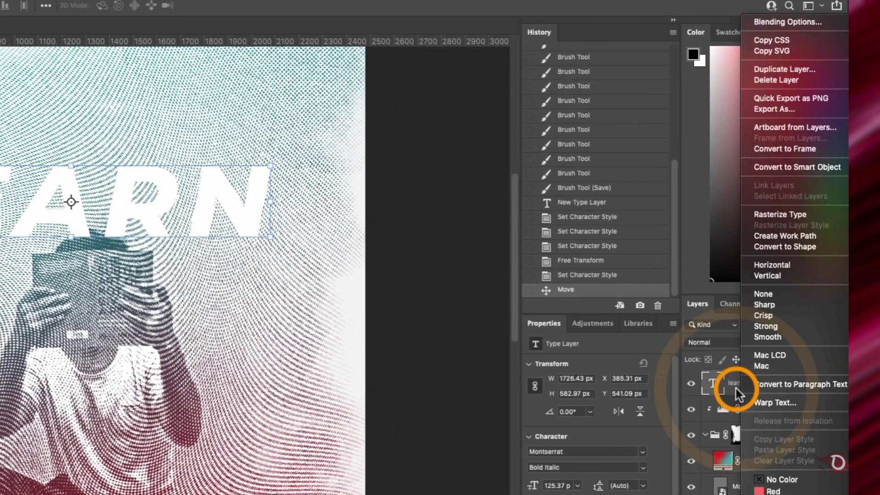
left_click(786, 248)
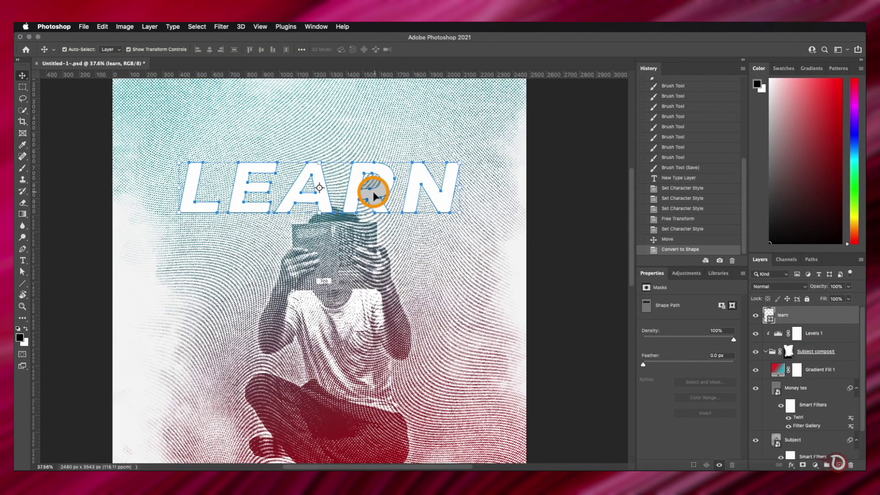
left_click(23, 272)
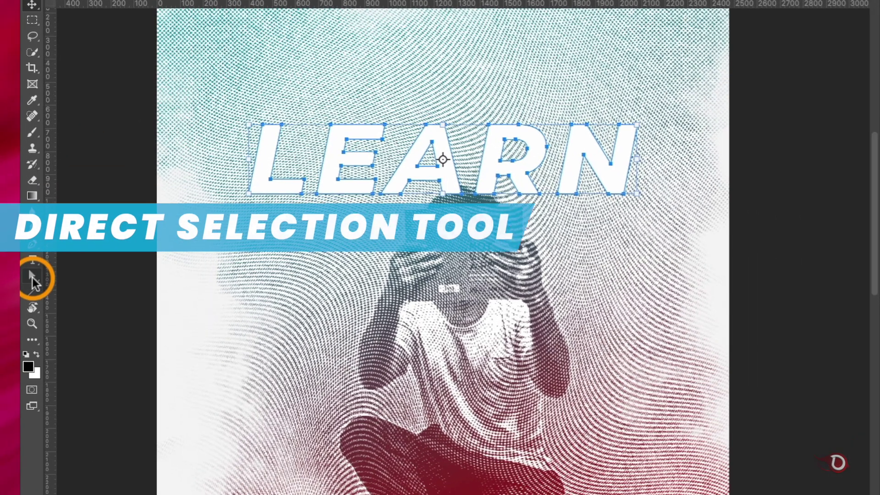
key("super+plus")
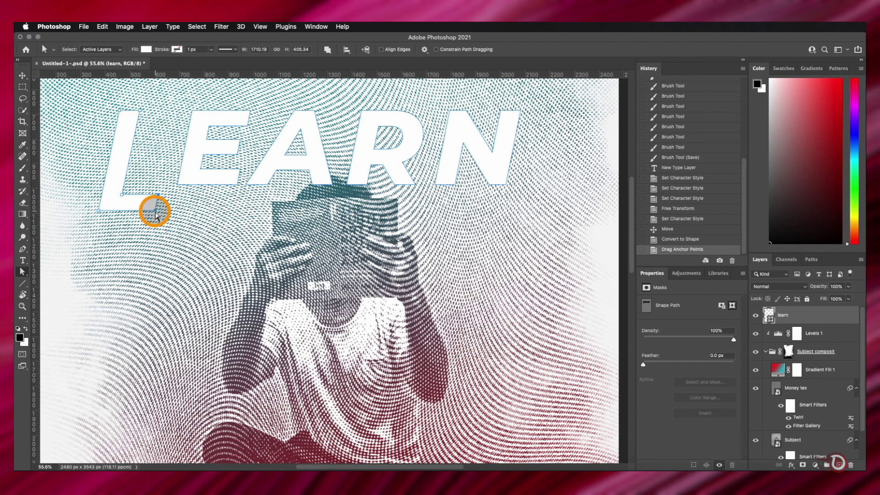
left_click_drag(427, 212, 505, 213)
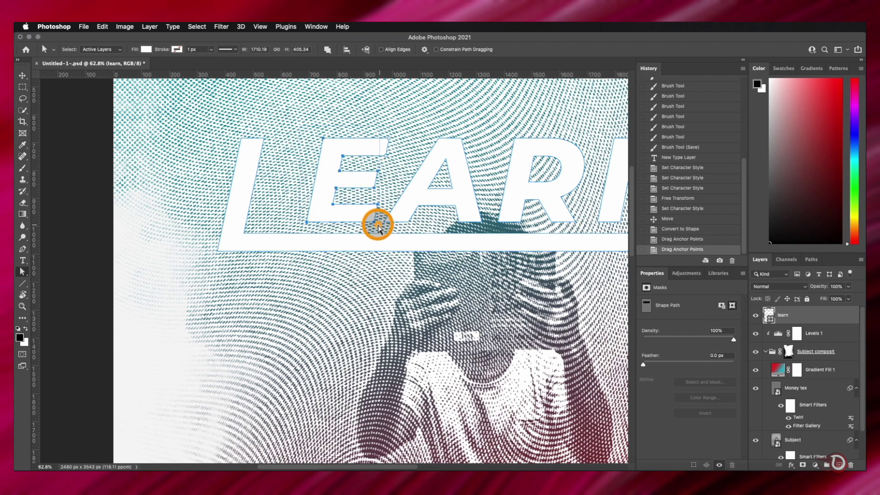
Reshape the E with its anchor points, raising its top arm above the word and extending it towards the N
left_click(387, 156)
left_click(337, 188)
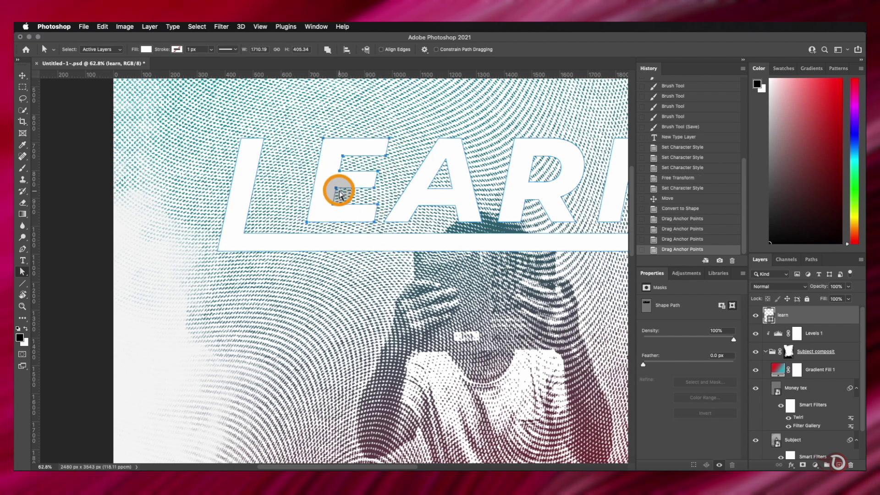
left_click_drag(333, 192, 370, 215)
scroll(377, 132, "up", 3)
left_click_drag(323, 209, 323, 180)
scroll(323, 180, "down", 3)
left_click_drag(349, 183, 570, 200)
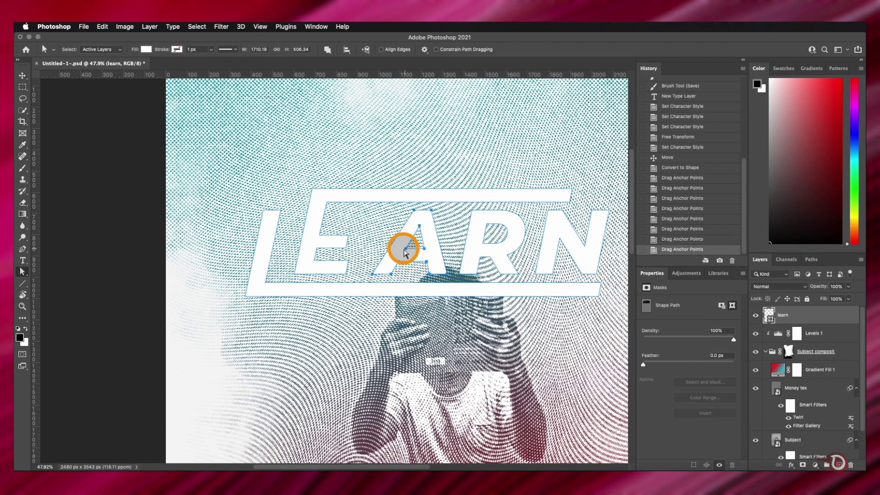
Move the A closer to the E and extend its left leg diagonally below the L's long bar
left_click_drag(404, 252, 390, 252)
left_click(418, 149)
scroll(438, 268, "up", 2)
left_click(381, 275)
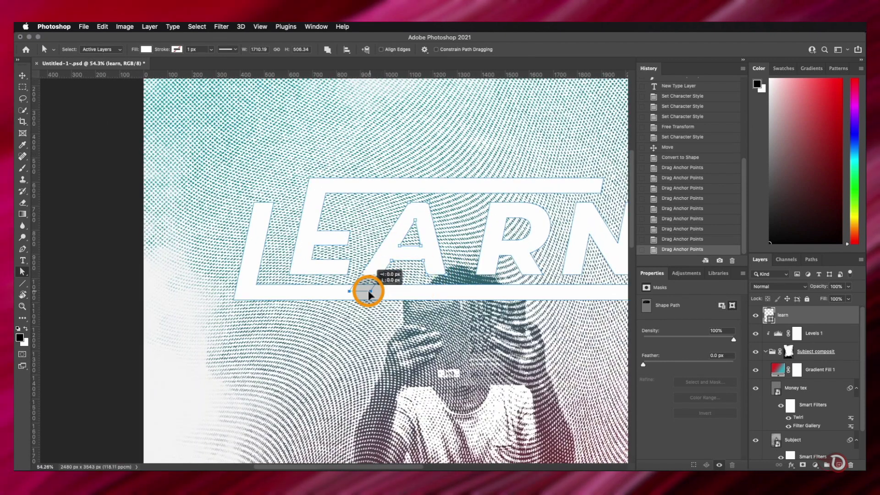
left_click_drag(332, 353, 332, 353)
scroll(388, 206, "down", 1)
Move the R closer to the A and extend its slanted leg diagonally below the L's long bar
left_click_drag(423, 209, 405, 211)
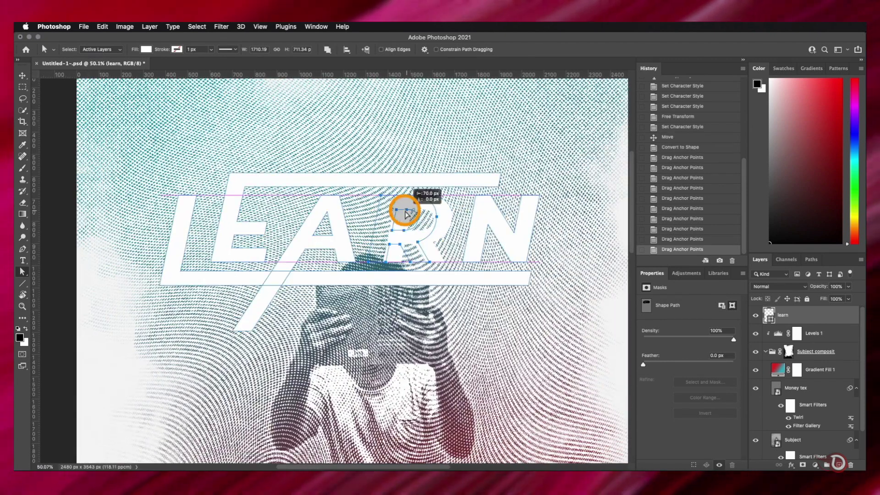
left_click_drag(460, 310, 401, 255)
left_click_drag(462, 332, 463, 331)
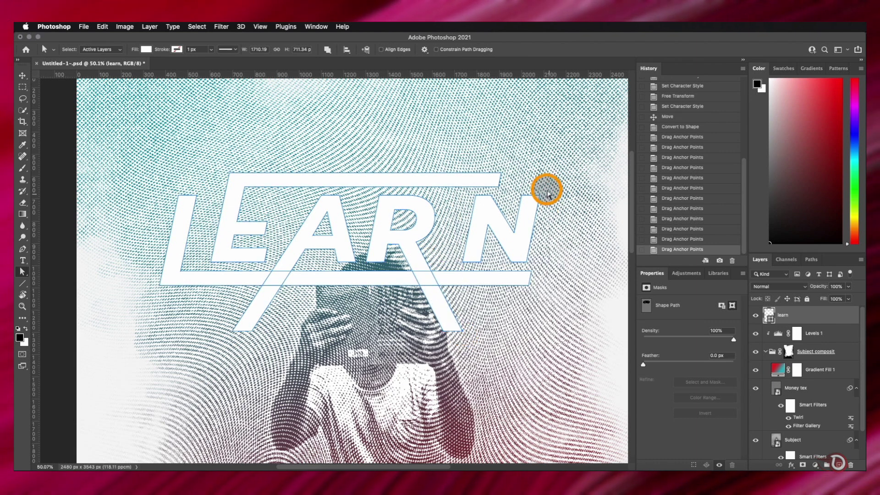
Move the N closer to the R and extend its right stem up past the E's top bar
left_click_drag(486, 224, 468, 224)
left_click_drag(497, 187, 525, 200)
left_click_drag(520, 195, 530, 148)
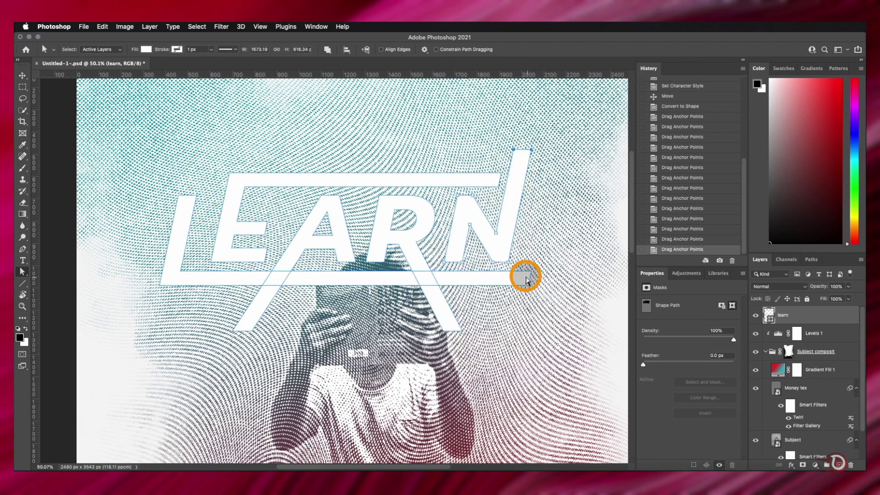
Enlarge the LEARN shape to about 118.6% and position it centrally over the subject's head and book
scroll(419, 308, "down", 2)
left_click(22, 76)
left_click_drag(333, 235, 357, 245)
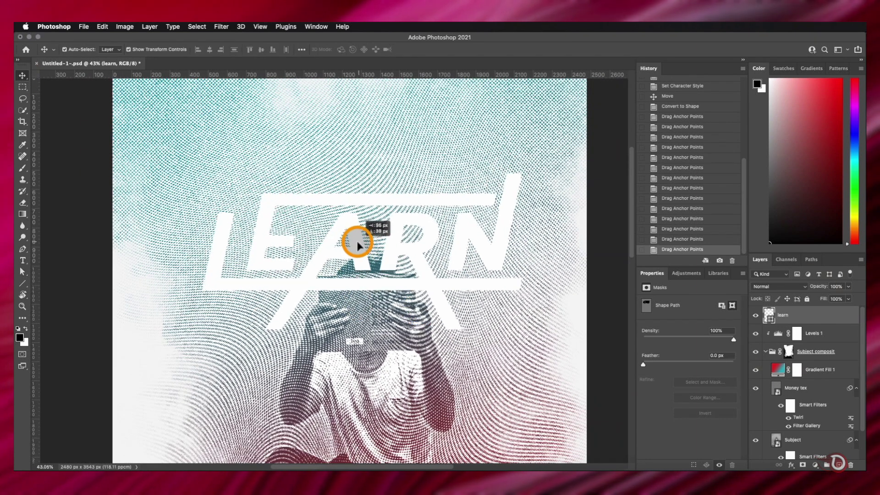
scroll(408, 315, "down", 3)
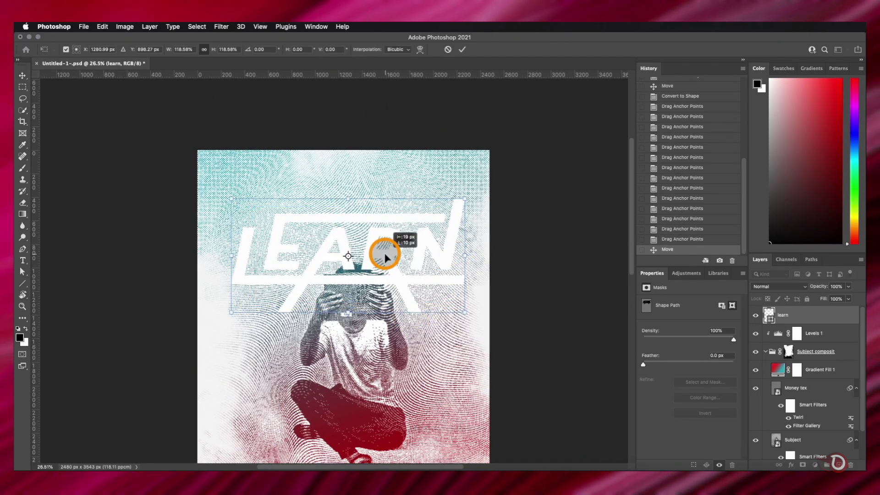
left_click_drag(374, 258, 370, 266)
key("Return")
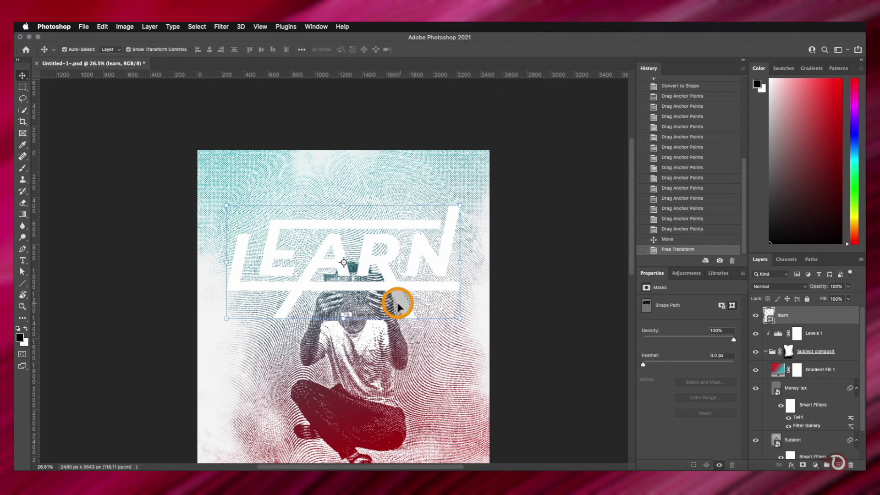
Add a layer mask to the learn shape and paint black with a 100 px round brush to uncover the subject's head and book
scroll(393, 304, "up", 3)
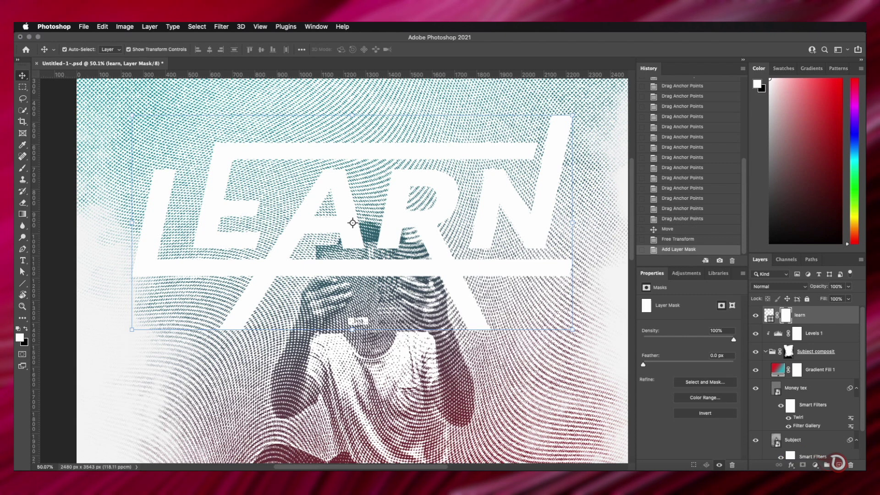
right_click(357, 203)
double_click(413, 335)
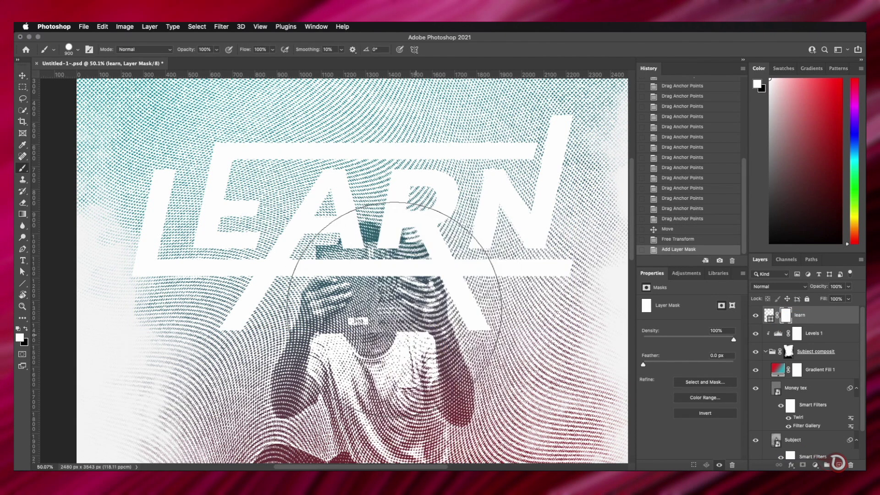
scroll(360, 301, "up", 5)
key("bracketleft")
scroll(394, 266, "down", 1)
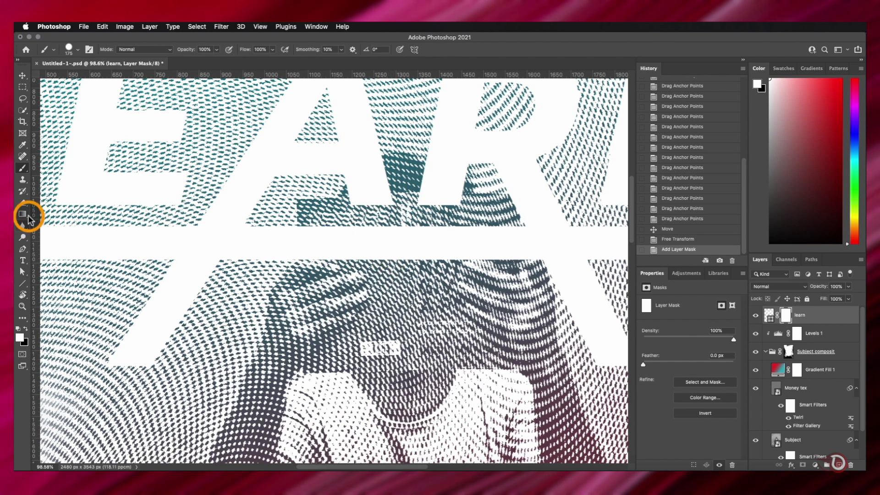
left_click(18, 329)
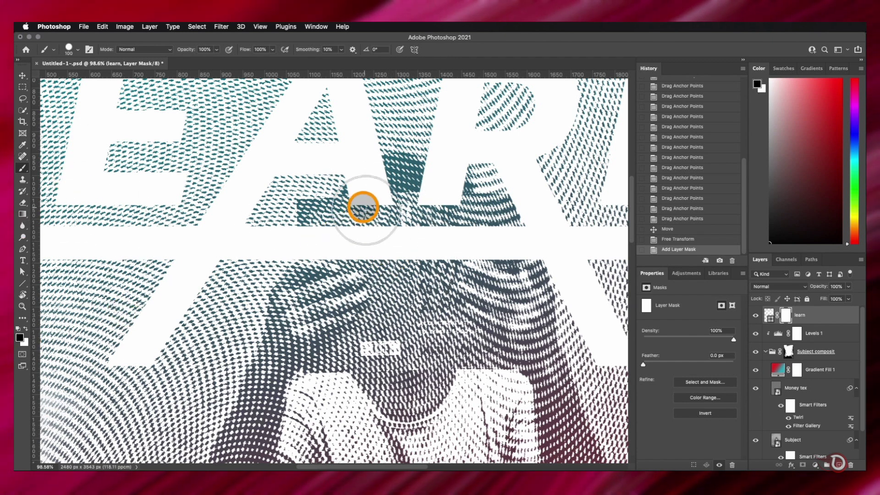
mouse_move(380, 190)
left_mouse_down()
mouse_move(363, 190)
mouse_move(385, 181)
left_mouse_up()
mouse_move(443, 196)
left_mouse_down()
mouse_move(425, 180)
mouse_move(440, 194)
left_mouse_up()
key("super+minus")
mouse_move(399, 251)
left_mouse_down()
mouse_move(453, 253)
mouse_move(457, 242)
mouse_move(476, 268)
left_mouse_up()
key("super+plus")
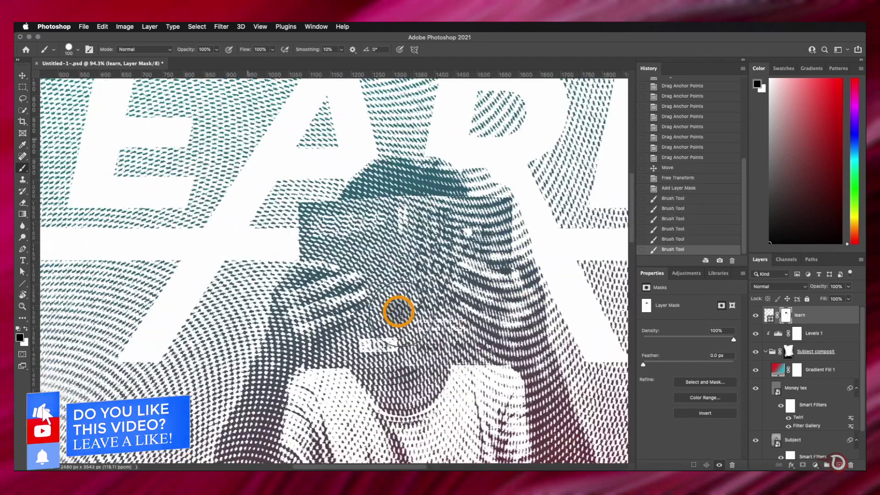
Paint white on the learn mask with a smaller round brush, down to 40 px, to restore the R's edges around the head and book
key("x")
key("bracketleft")
key("bracketleft")
key("bracketleft")
key("bracketleft")
key("bracketleft")
left_click(559, 236)
left_click(557, 236)
left_click(552, 222)
left_click(564, 248)
key("bracketleft")
left_click(548, 174)
left_click(537, 161)
left_click(490, 148)
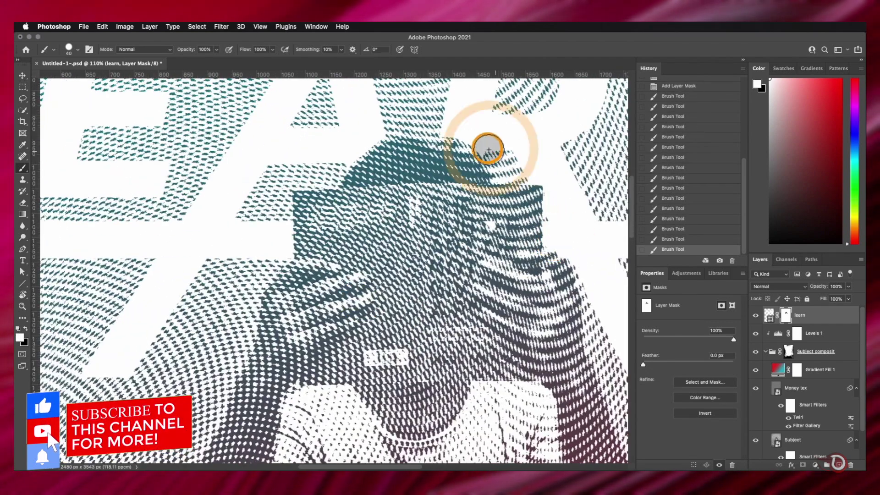
scroll(297, 269, "down", 3)
key("x")
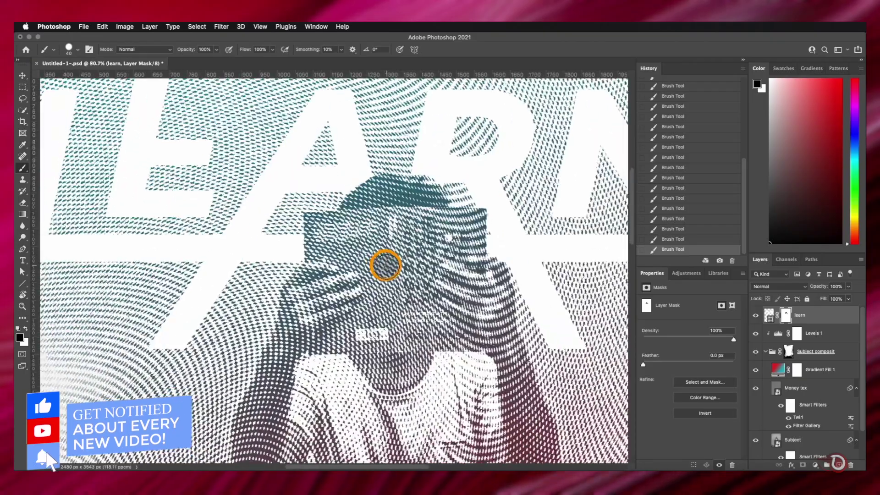
scroll(408, 192, "down", 2)
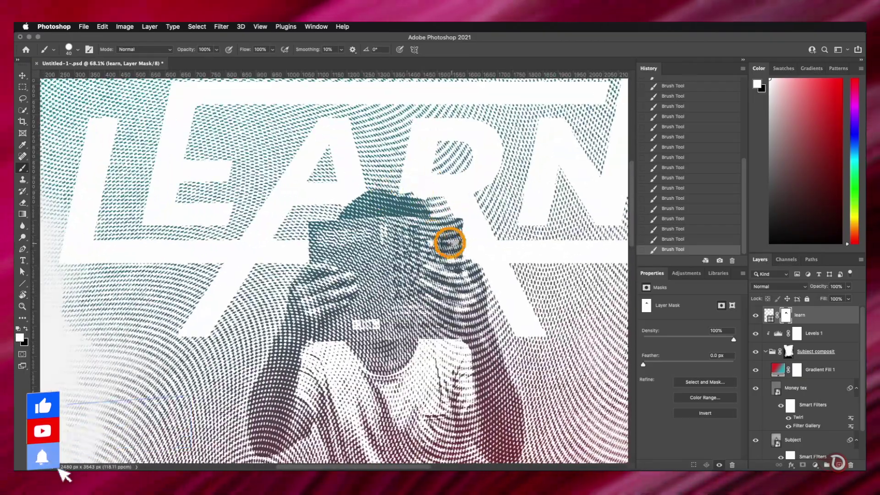
Add the tagline THE MORE YOU LEARN in black Montserrat in the blank area below the subject and reduce its font size
left_click(23, 257)
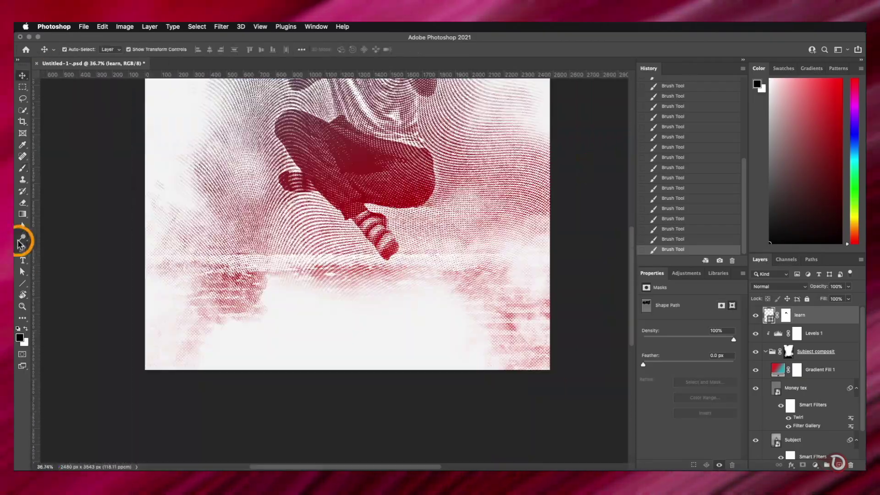
left_click(412, 209)
type("the more you learrn")
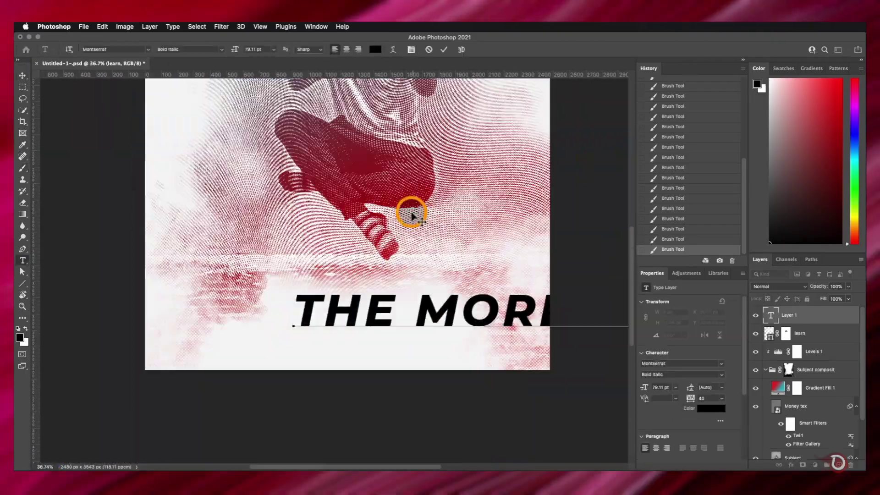
key("v")
left_click_drag(644, 387, 619, 387)
double_click(473, 320)
key("BackSpace")
Format the tagline as Montserrat Regular at 14 pt with 540 tracking and centre it below the subject
left_click(721, 375)
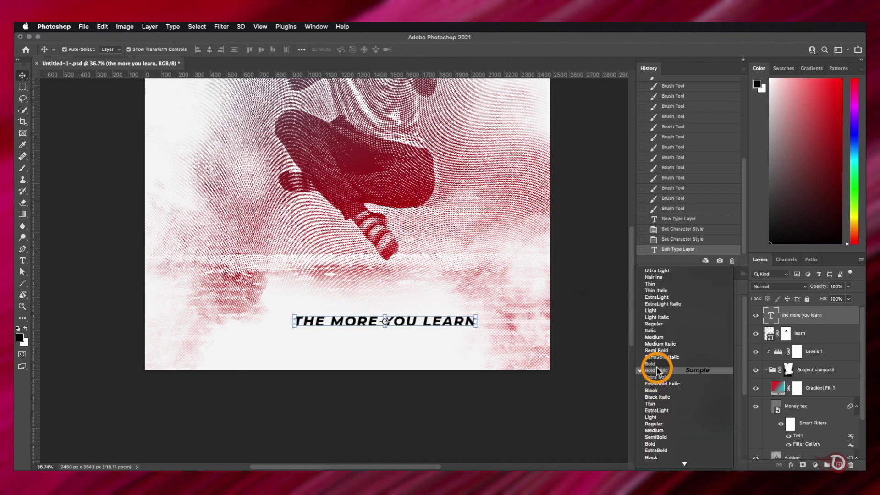
left_click(658, 368)
left_click_drag(688, 399, 701, 403)
left_click_drag(369, 324, 371, 326)
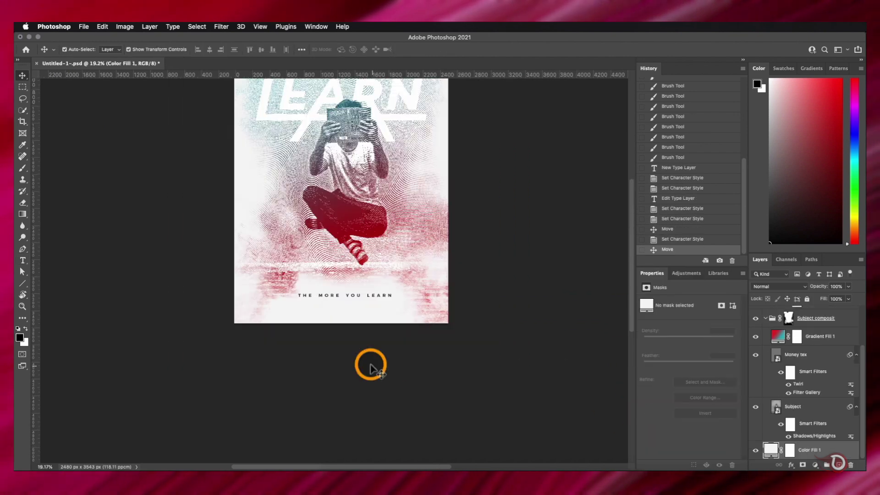
left_click(719, 373)
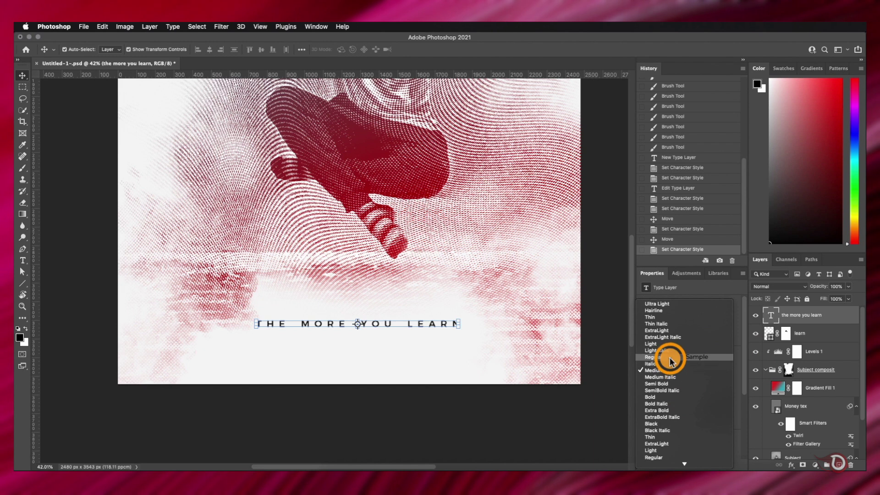
left_click(668, 359)
left_click_drag(393, 329, 381, 327)
left_click(409, 354)
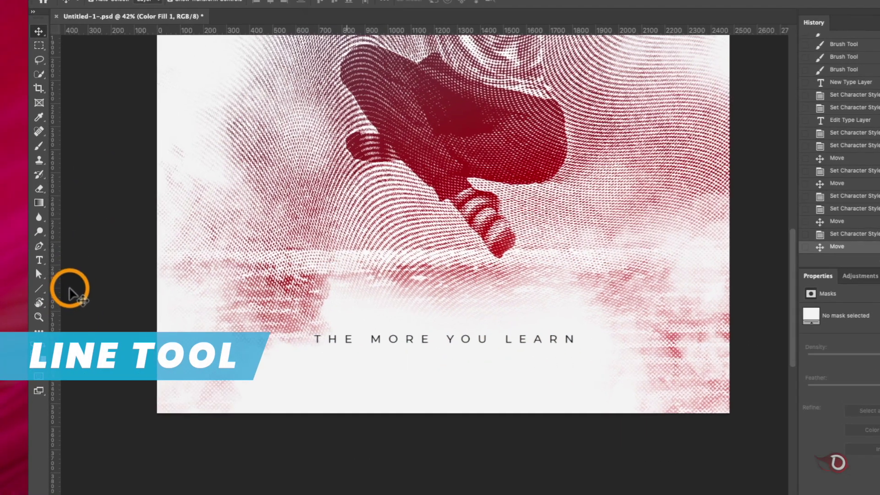
Draw a thin horizontal line about 1075 px long and 2 px thick directly beneath the tagline
left_click(39, 289)
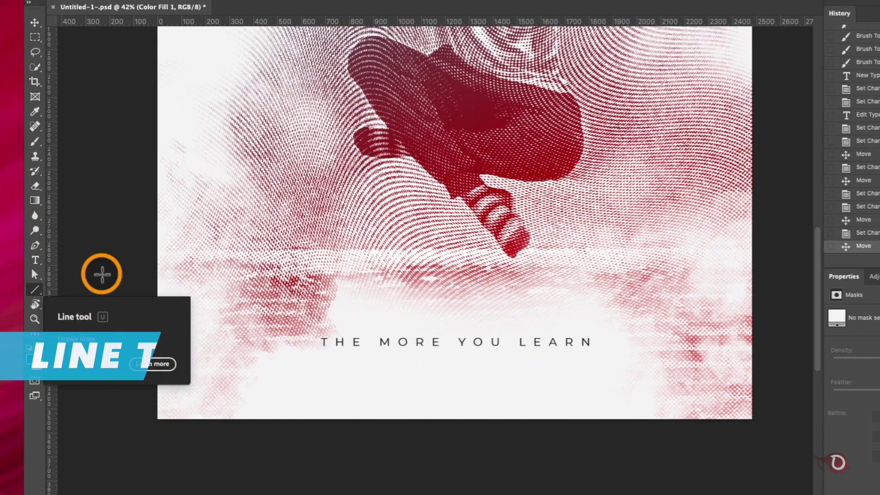
left_click_drag(327, 350, 545, 355)
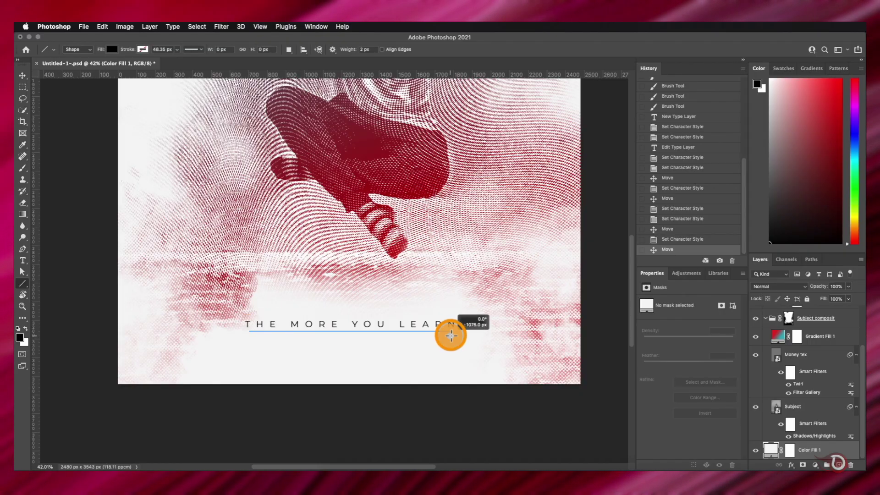
left_click_drag(451, 335, 451, 335)
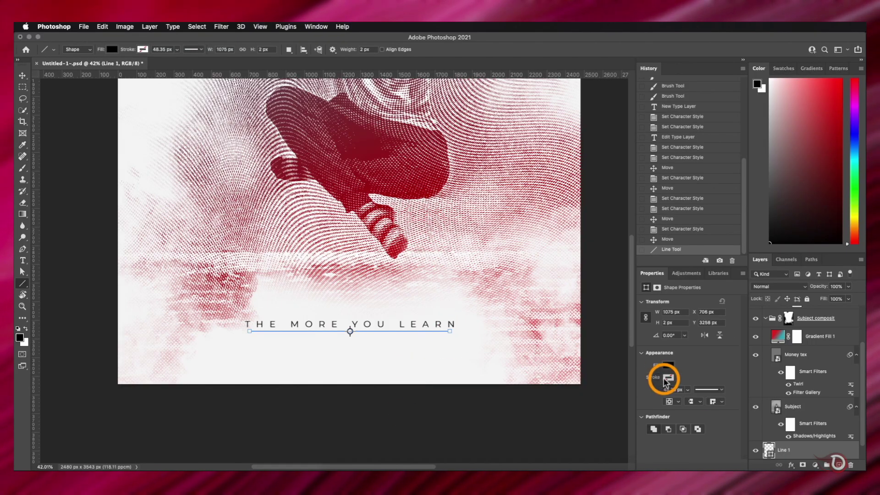
Fill the line with a dark red sampled from the subject's trousers
left_click(670, 377)
left_click(666, 366)
left_click(758, 336)
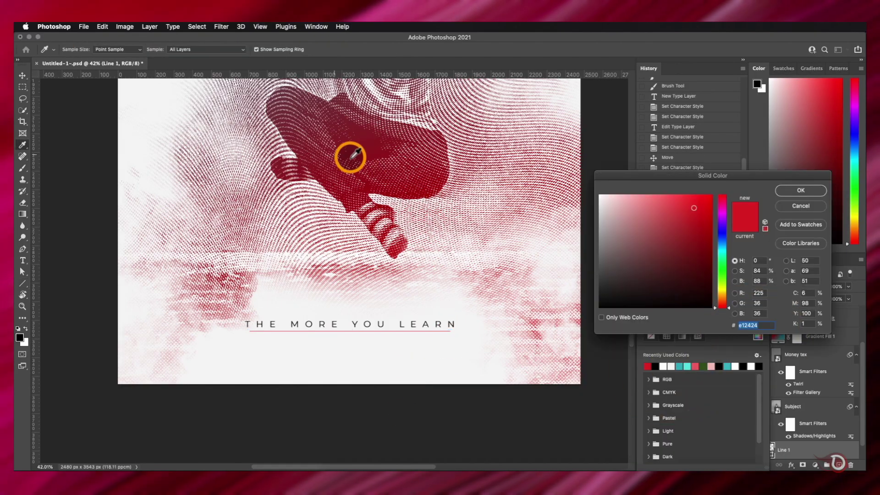
left_click(350, 153)
left_click(805, 183)
left_click(733, 320)
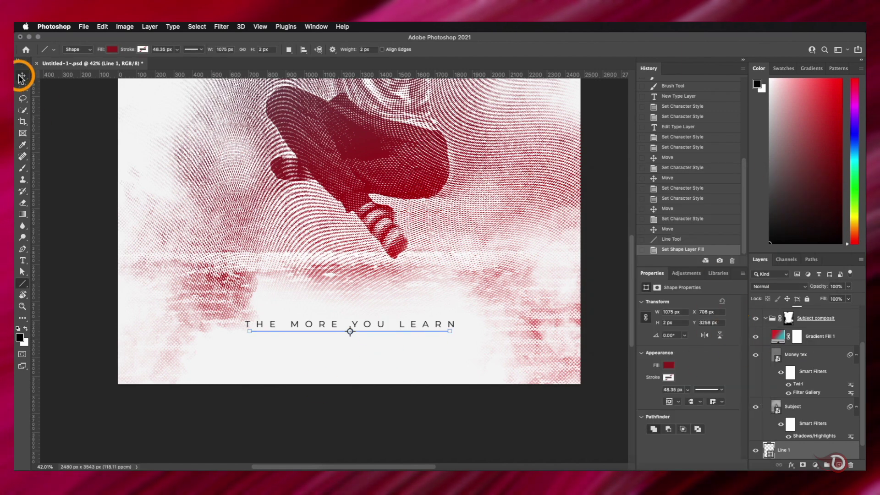
Thicken the red line beneath the tagline slightly by resizing its bounding box
left_click(21, 75)
left_click(365, 350)
scroll(365, 349, "up", 3)
scroll(466, 303, "down", 3)
scroll(466, 304, "down", 3)
scroll(466, 303, "down", 3)
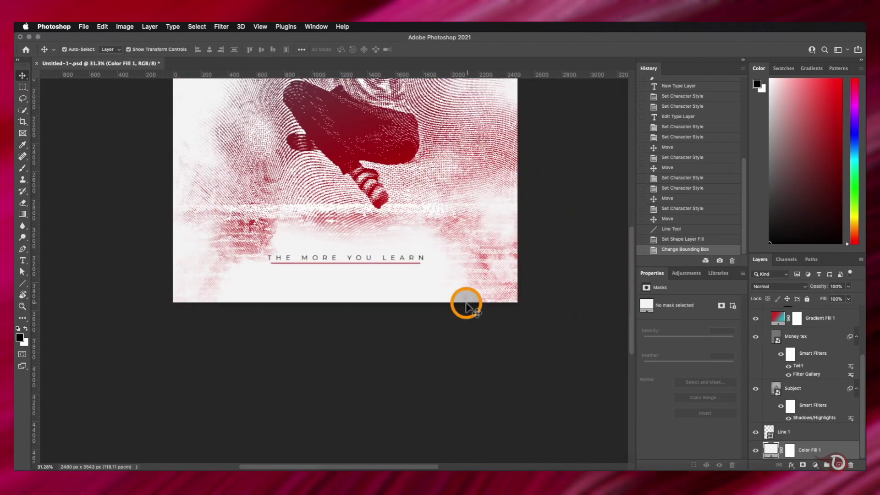
scroll(465, 302, "up", 5)
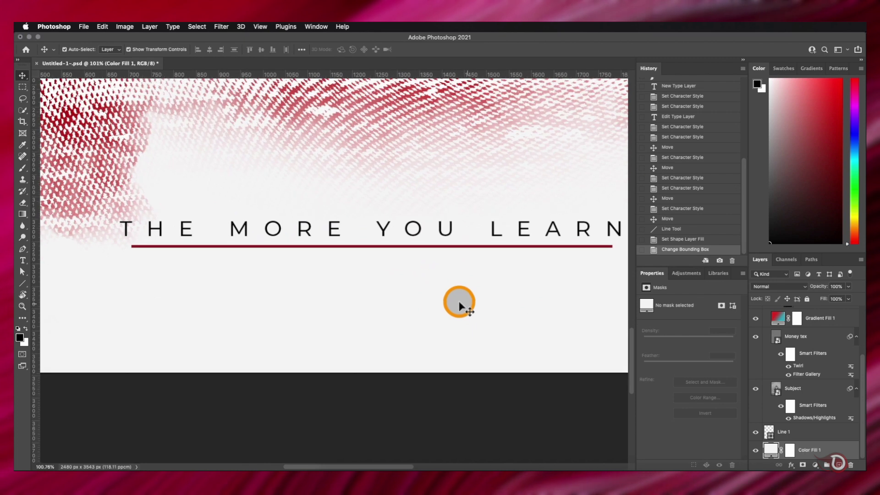
Duplicate the tagline below the red line and change the copy's text to THE MORE YOU EARN
left_click(370, 236)
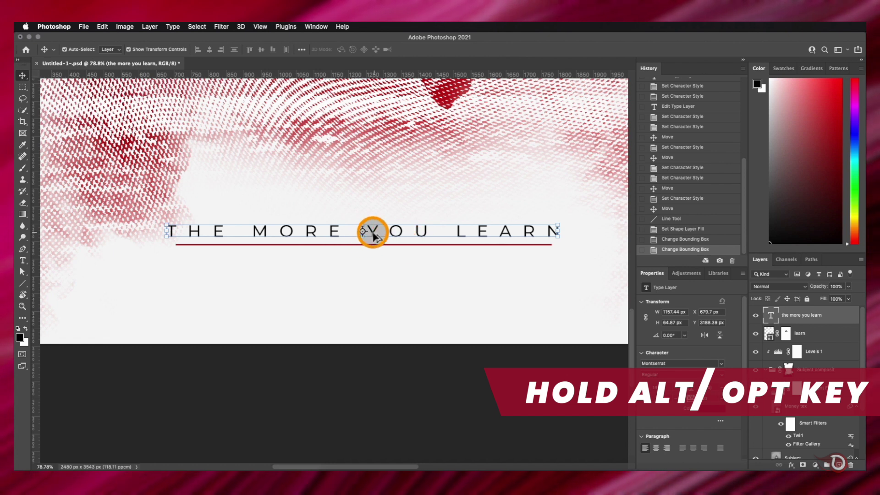
left_click_drag(374, 236, 371, 262)
double_click(370, 262)
left_click(472, 260)
key("BackSpace")
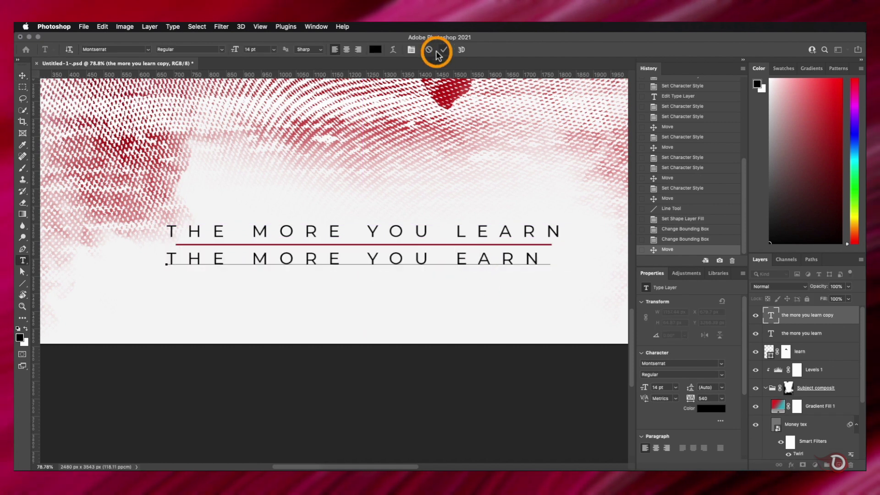
left_click(444, 49)
Give THE MORE YOU EARN a bolder font style, tighten its tracking and centre it beneath the red line
left_click(721, 375)
left_click(658, 384)
key("v")
left_click_drag(381, 258, 423, 259)
left_click_drag(693, 399, 686, 400)
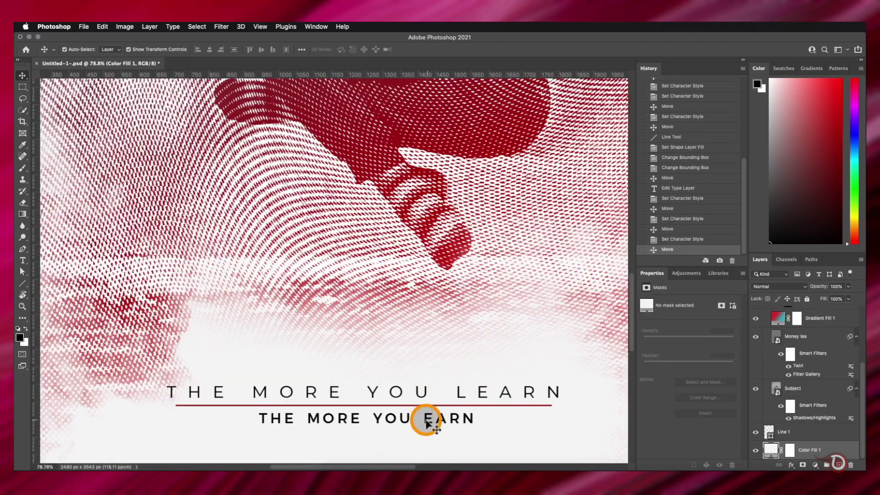
left_click(678, 374)
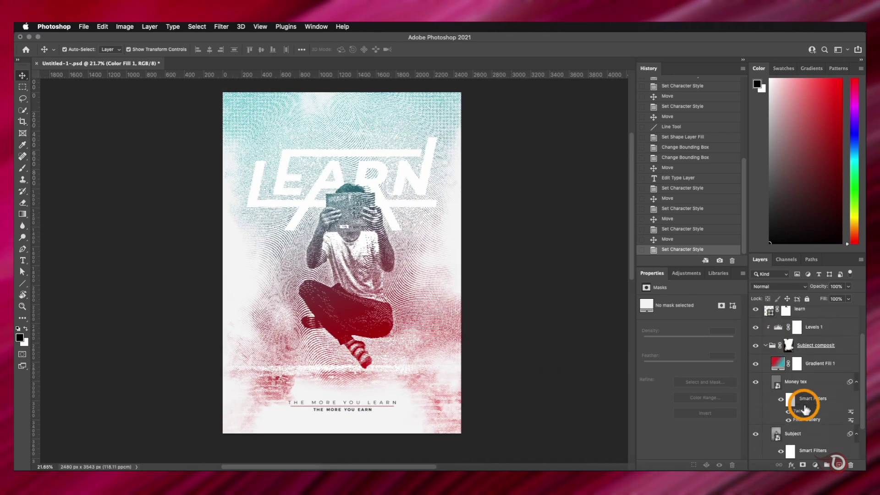
Review the Subject layer's Shadows/Highlights settings and the Money tex layer's Filter Gallery settings
left_click(763, 349)
left_click(765, 388)
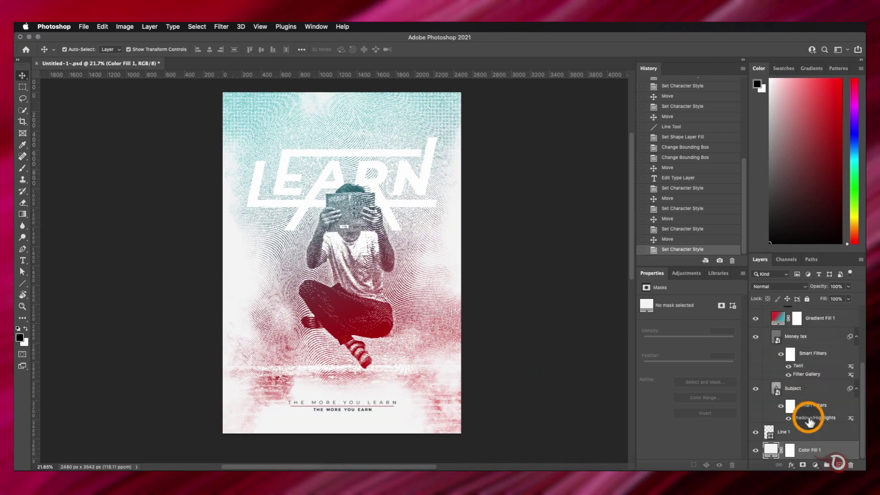
double_click(809, 418)
left_click(649, 165)
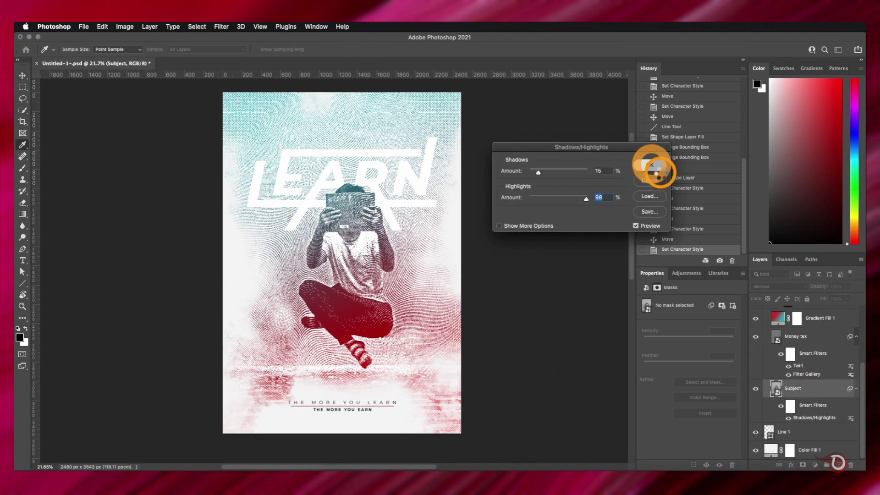
left_click(638, 193)
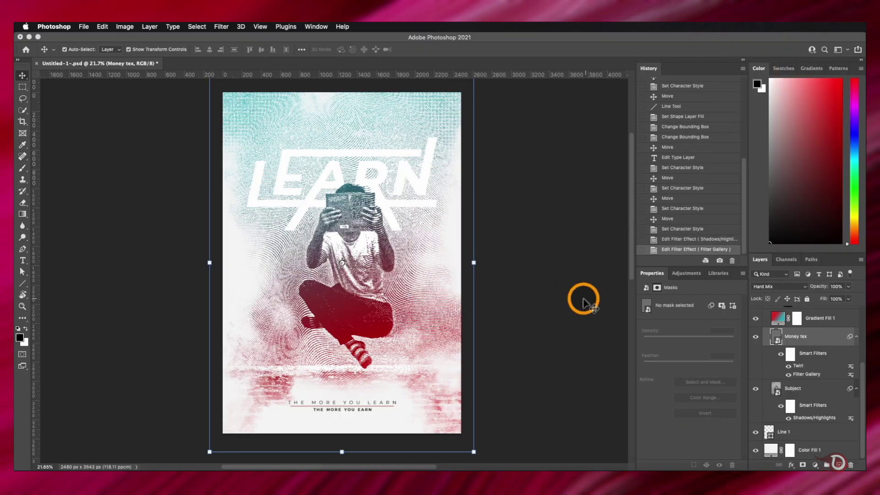
Reposition the gradient of Gradient Fill 1 so its red extends higher up the subject
double_click(778, 316)
left_click(581, 281)
left_click_drag(585, 278, 519, 338)
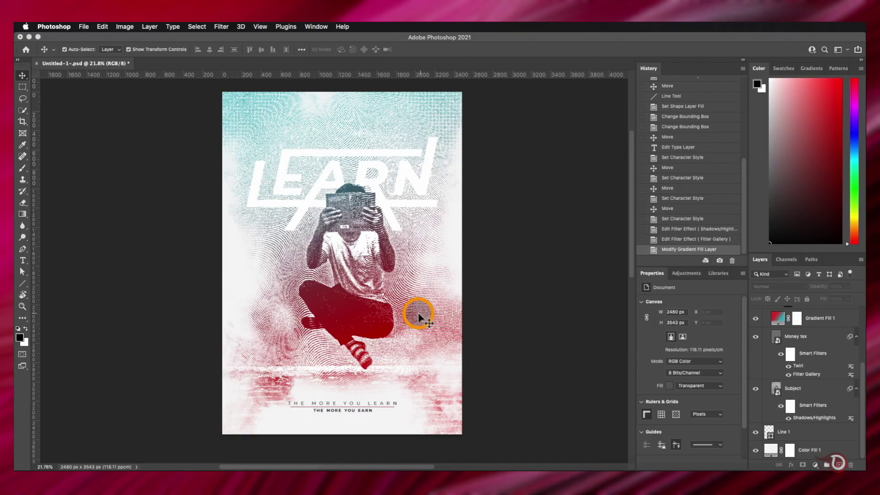
Examine the finished poster up close and as a whole, including the halftone detail and the tagline
scroll(419, 315, "up", 3)
scroll(419, 315, "up", 3)
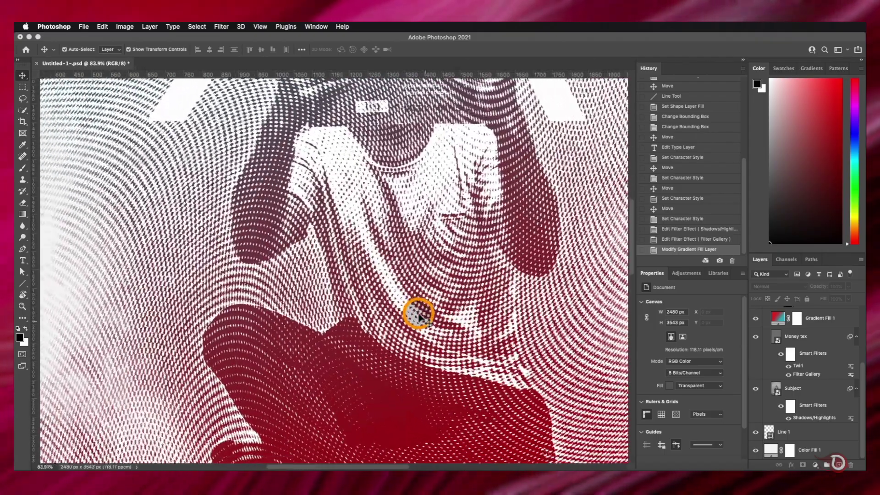
scroll(418, 315, "down", 5)
scroll(418, 314, "up", 3)
scroll(418, 314, "down", 8)
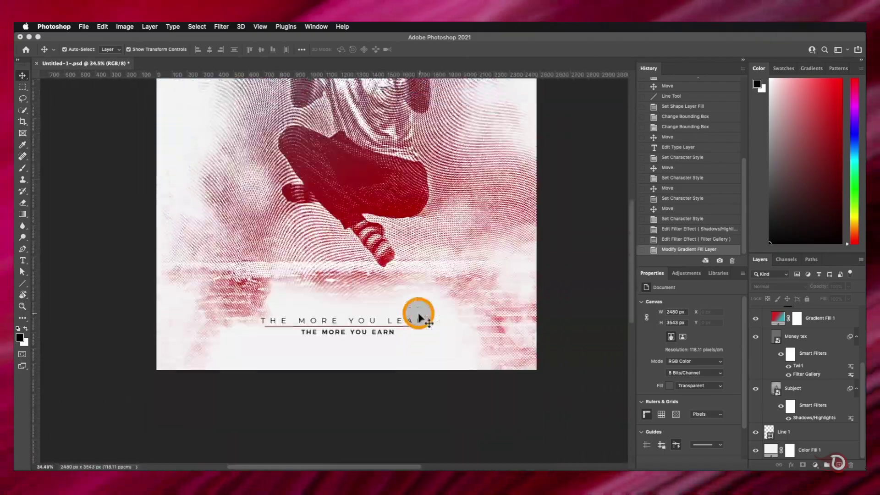
scroll(419, 314, "up", 6)
scroll(420, 316, "down", 4)
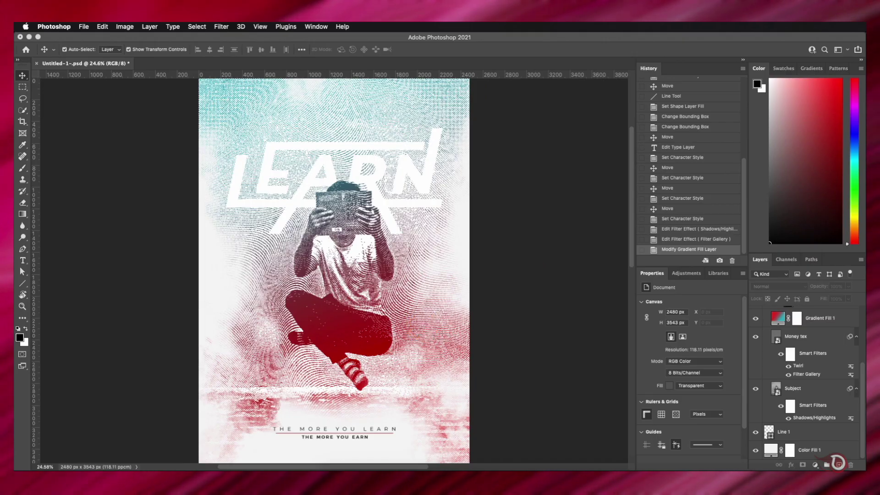